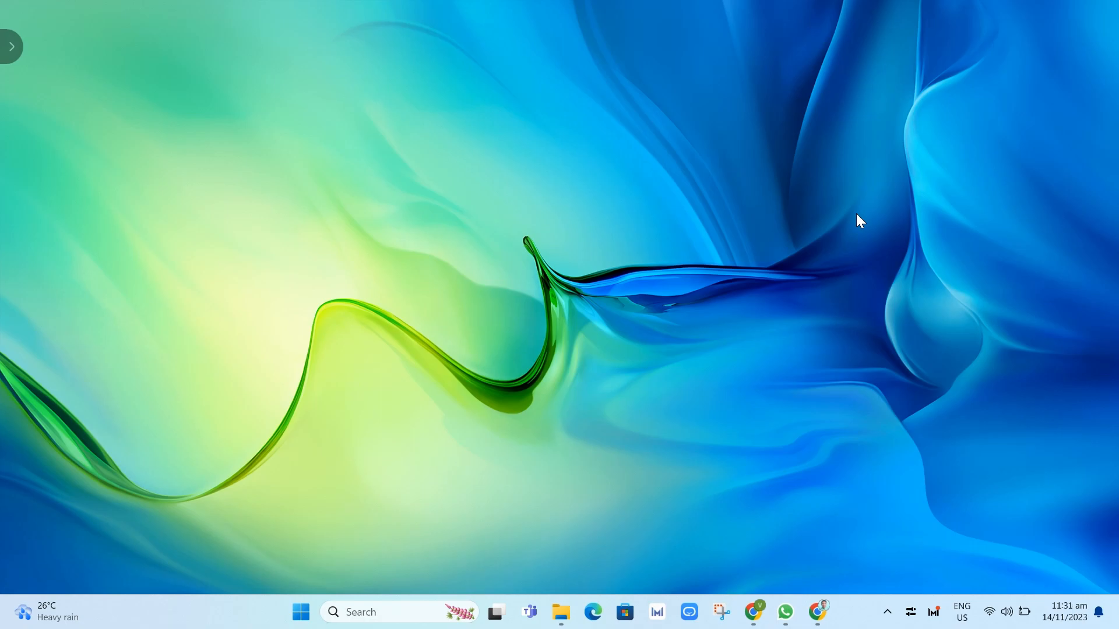
Launch Notepad from the Run prompt with a new blank document.
key(super+r)
drag(142, 438, 608, 204)
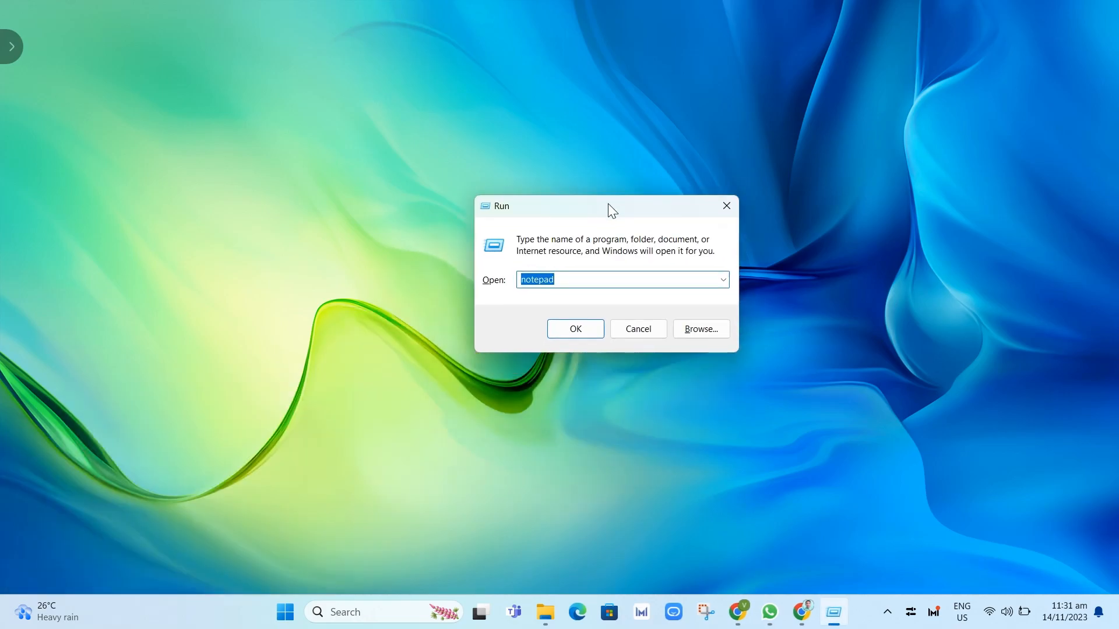
click(614, 276)
click(569, 330)
Make the Notepad window narrower and taller and position it on screen.
drag(628, 102, 629, 103)
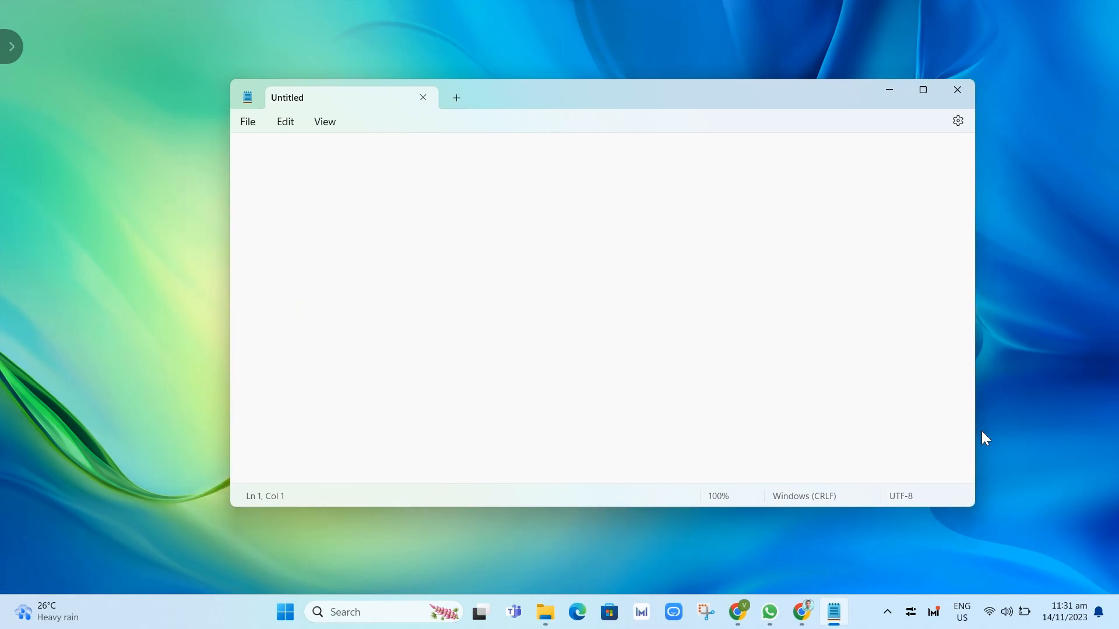
drag(974, 505, 666, 546)
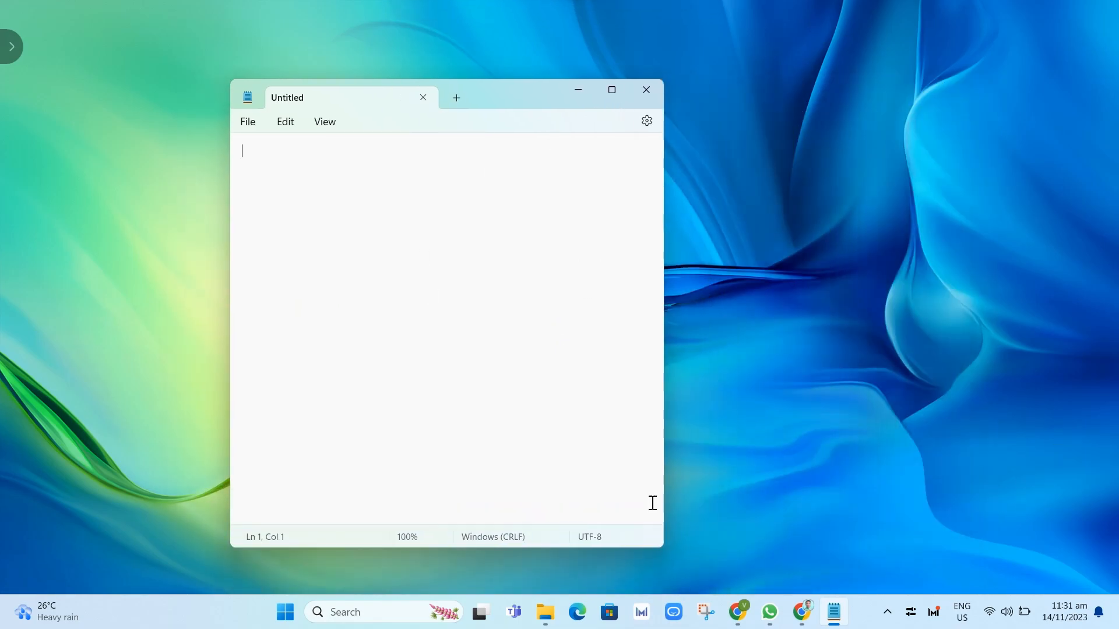
drag(529, 105, 601, 88)
mouse_move(833, 612)
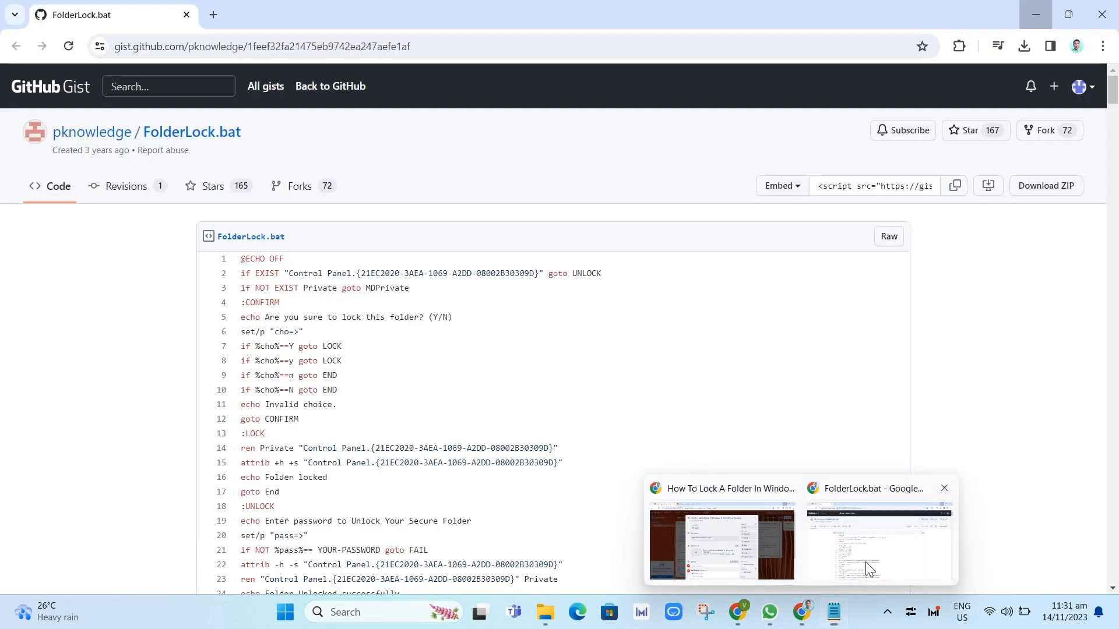
Select the full 33-line FolderLock.bat script on the gist page and bring the blank Notepad forward.
click(866, 568)
click(402, 47)
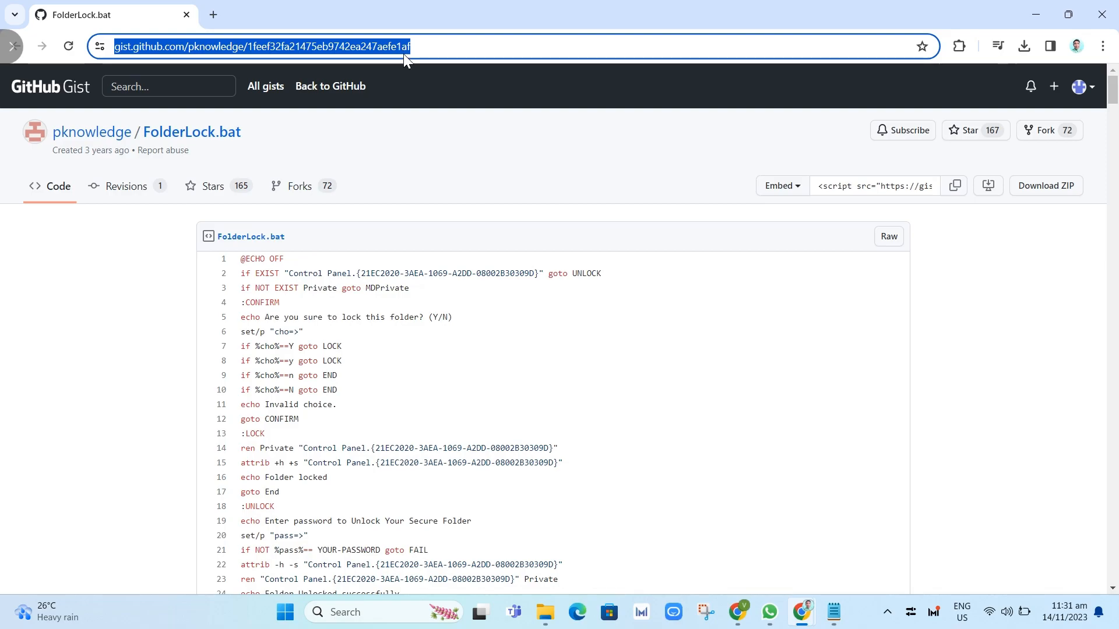
drag(240, 260, 467, 435)
key(ctrl+c)
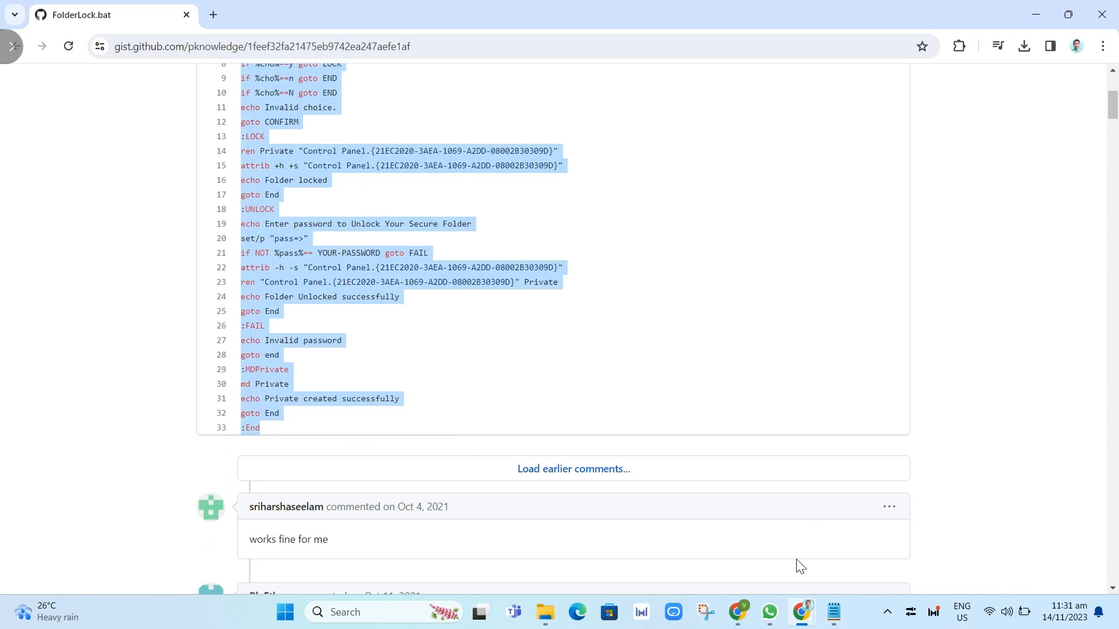
click(823, 621)
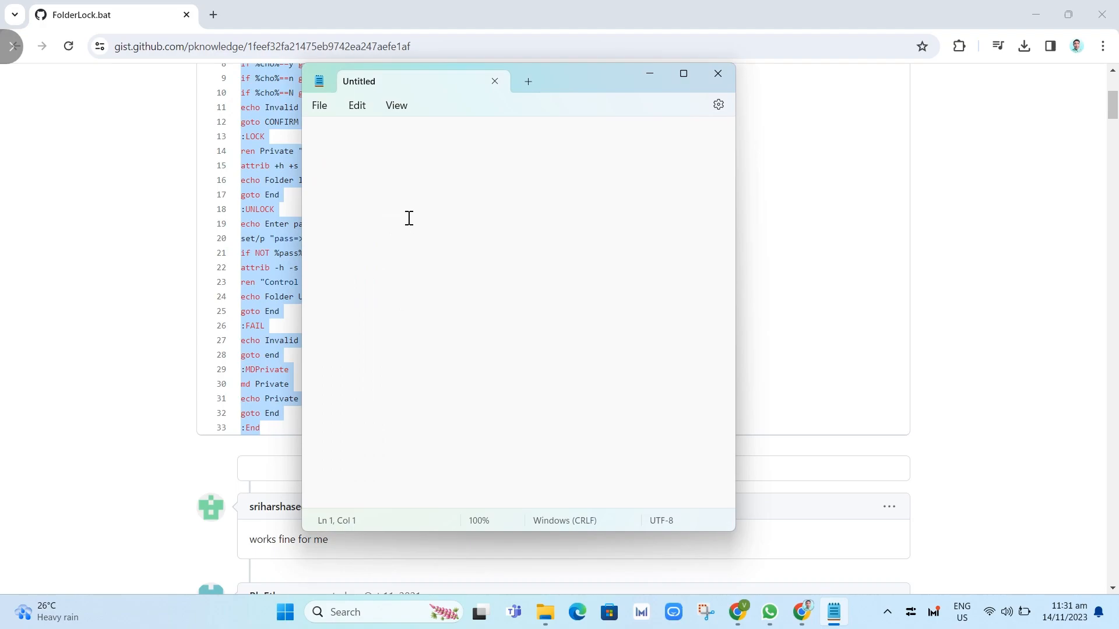
Paste the FolderLock script into Notepad and replace YOUR-PASSWORD on line 21 with a new password.
key(ctrl+v)
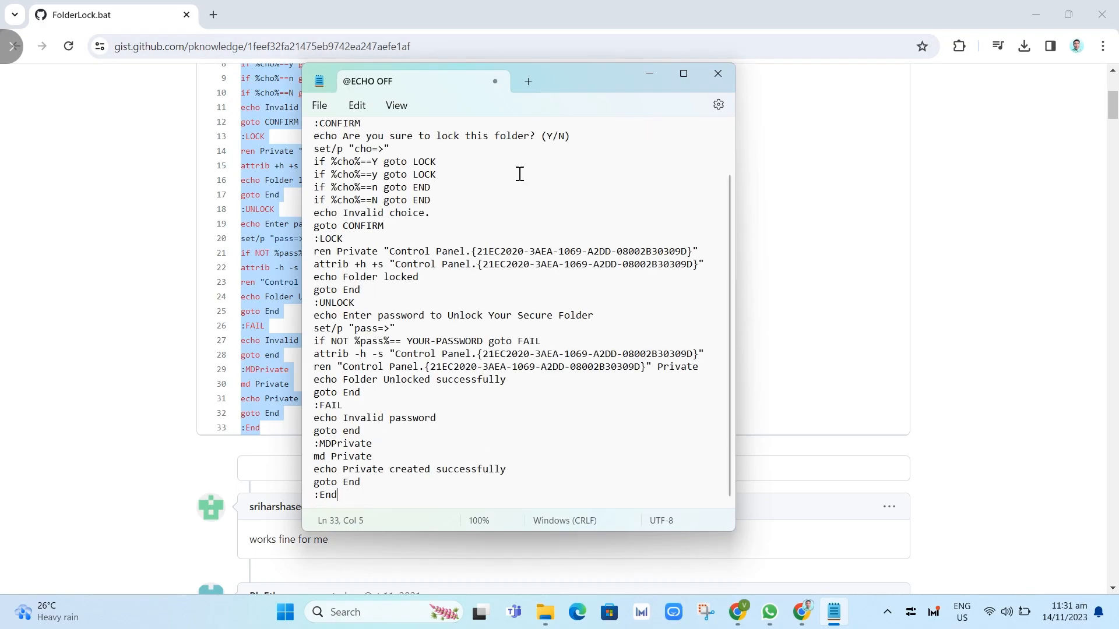
click(1035, 14)
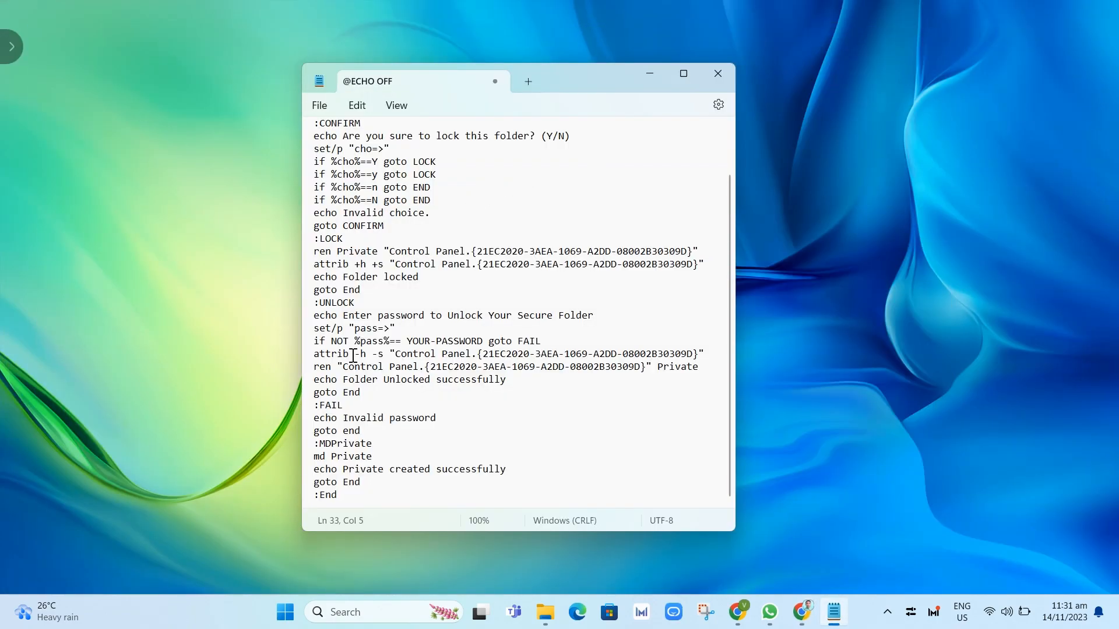
scroll(434, 342, up, 2)
scroll(355, 339, down, 2)
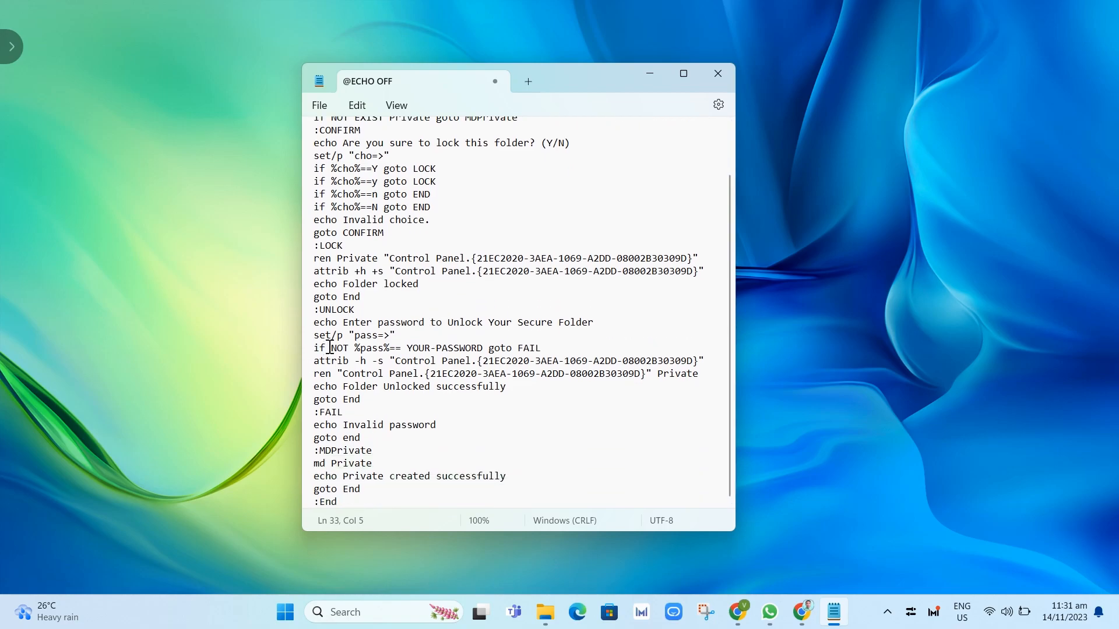
drag(408, 348, 479, 348)
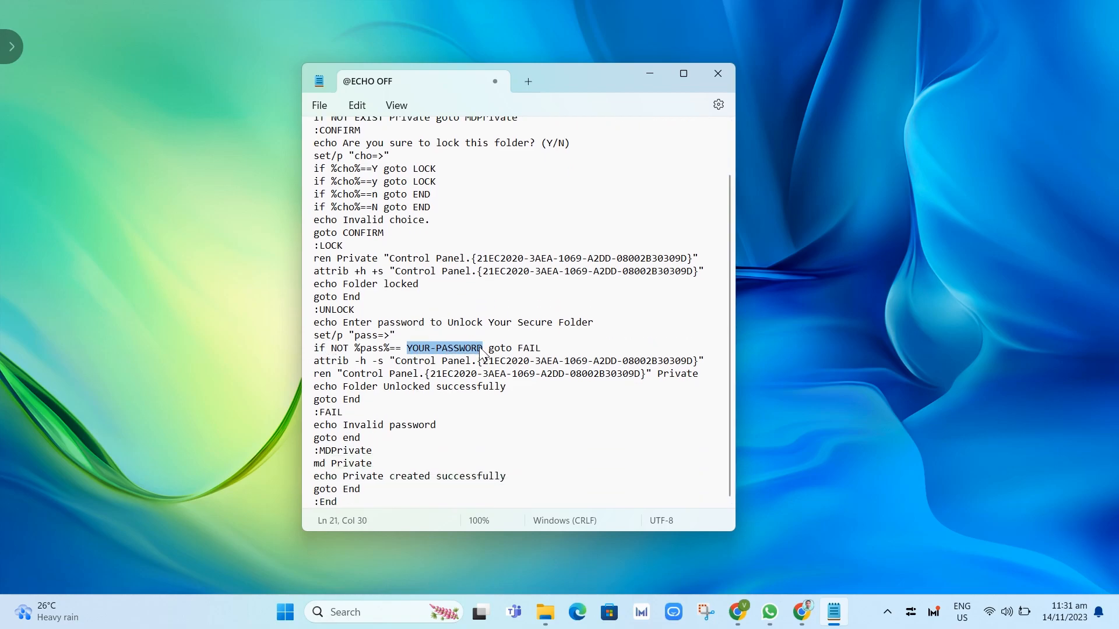
text(pass)
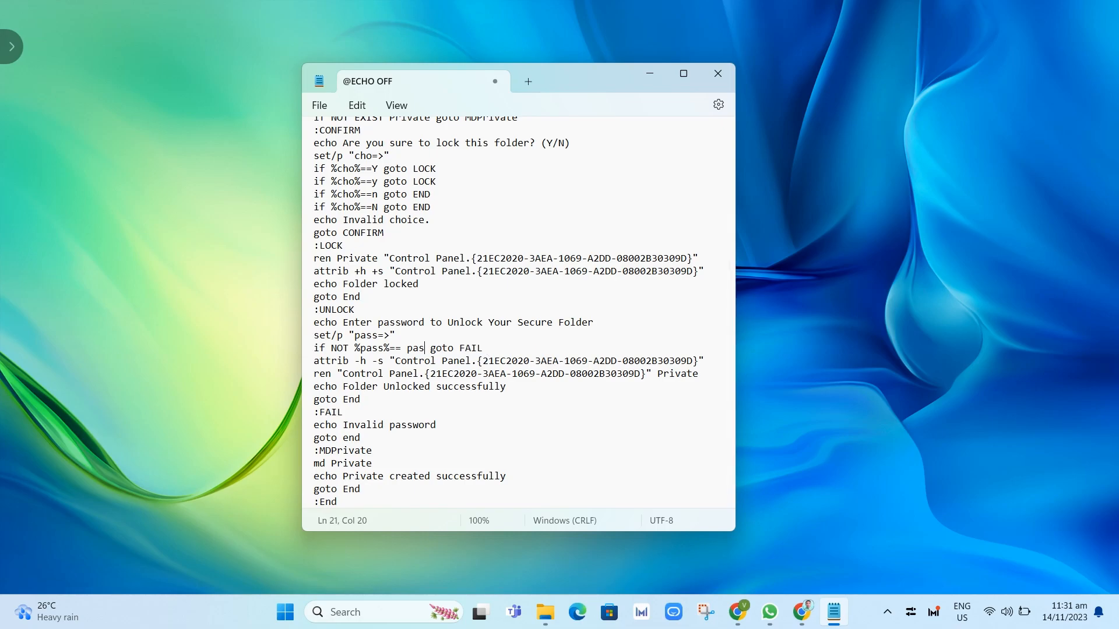
text(12345)
Save the script as Lock.bat with type All files in Documents > Sample Folder.
click(313, 110)
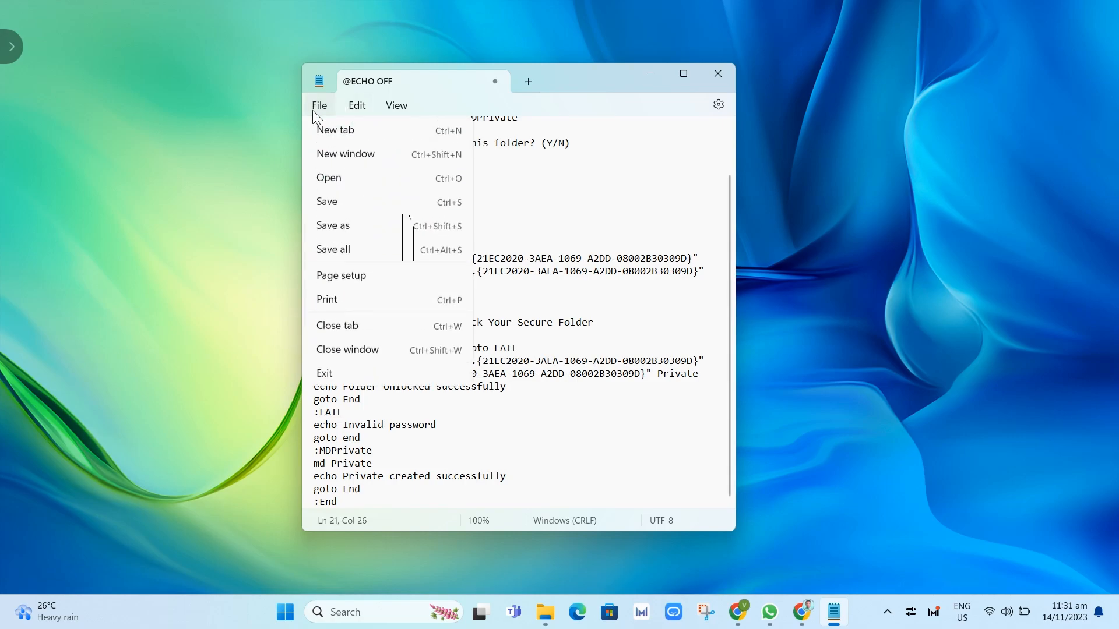
click(362, 233)
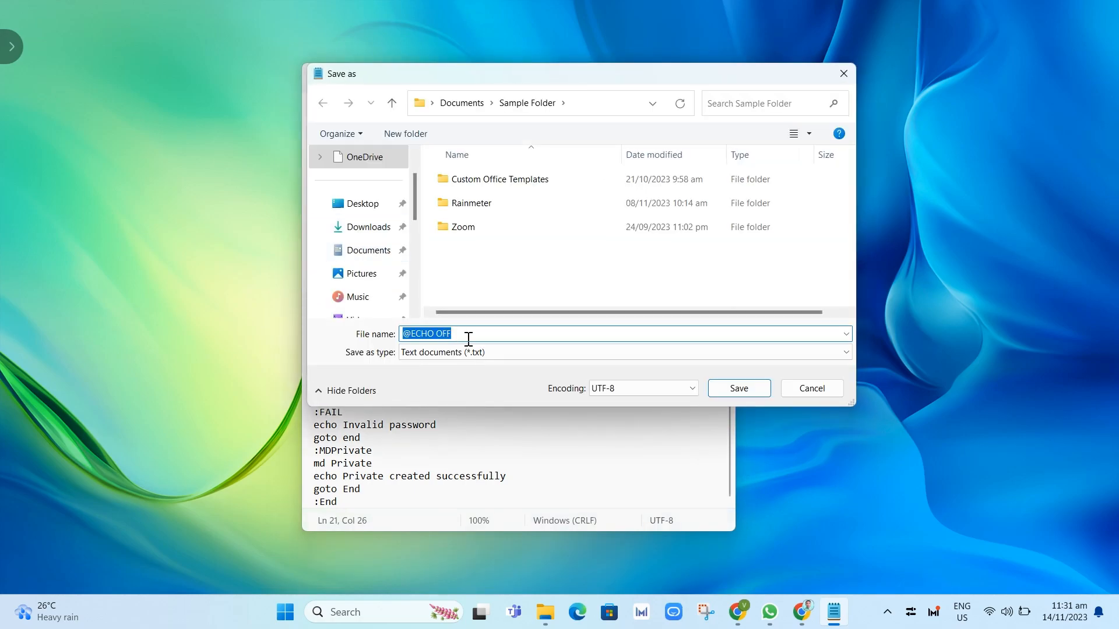
text(Lock.bat)
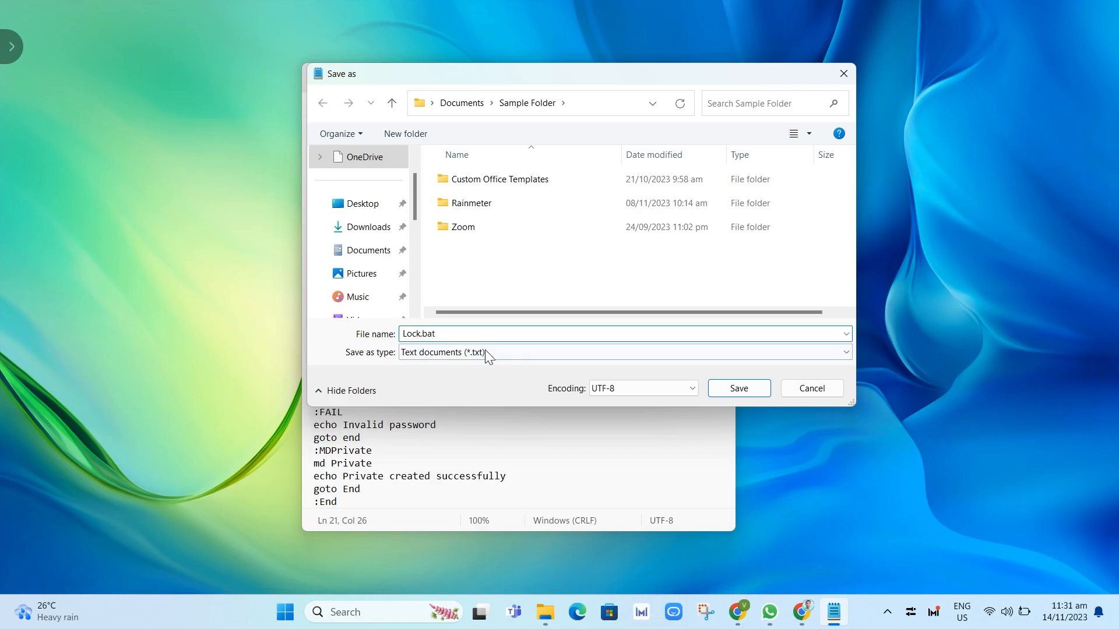
click(485, 352)
click(484, 380)
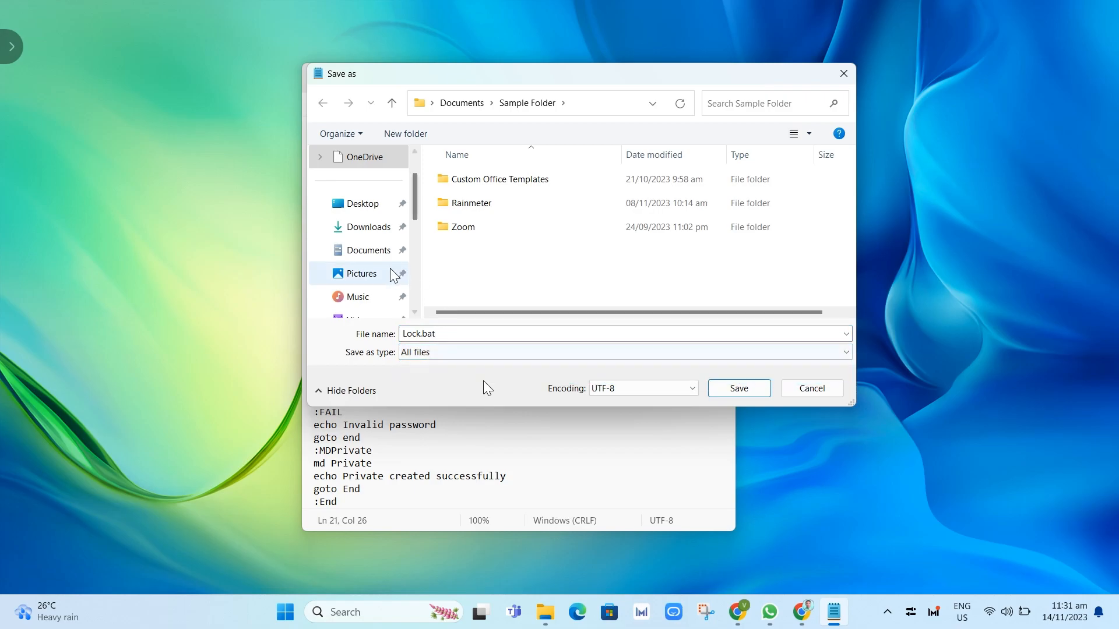
click(373, 251)
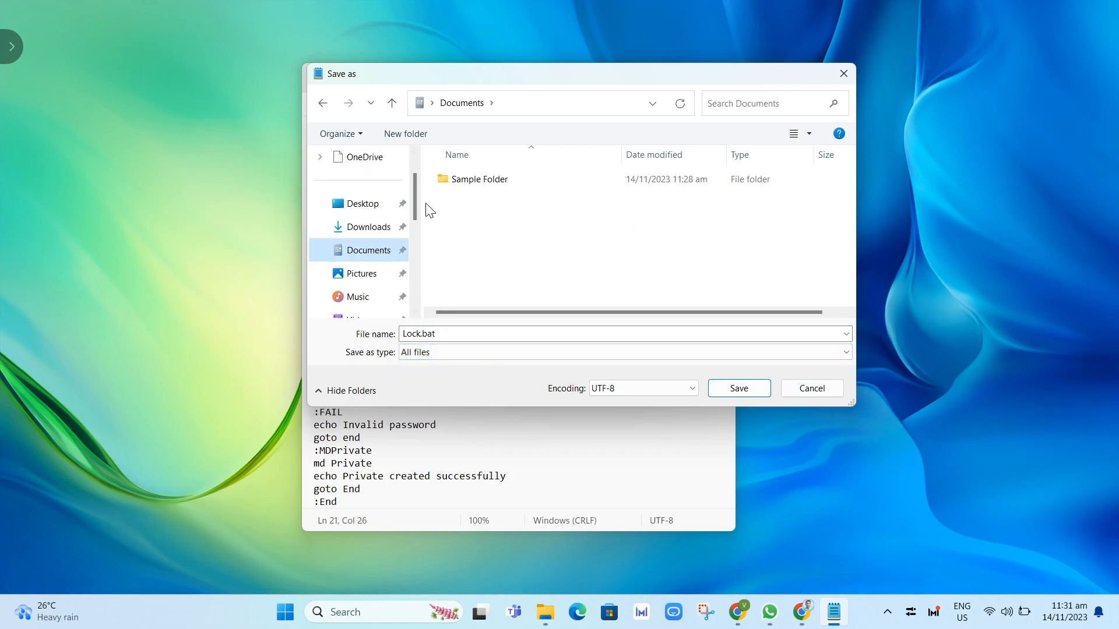
double_click(450, 183)
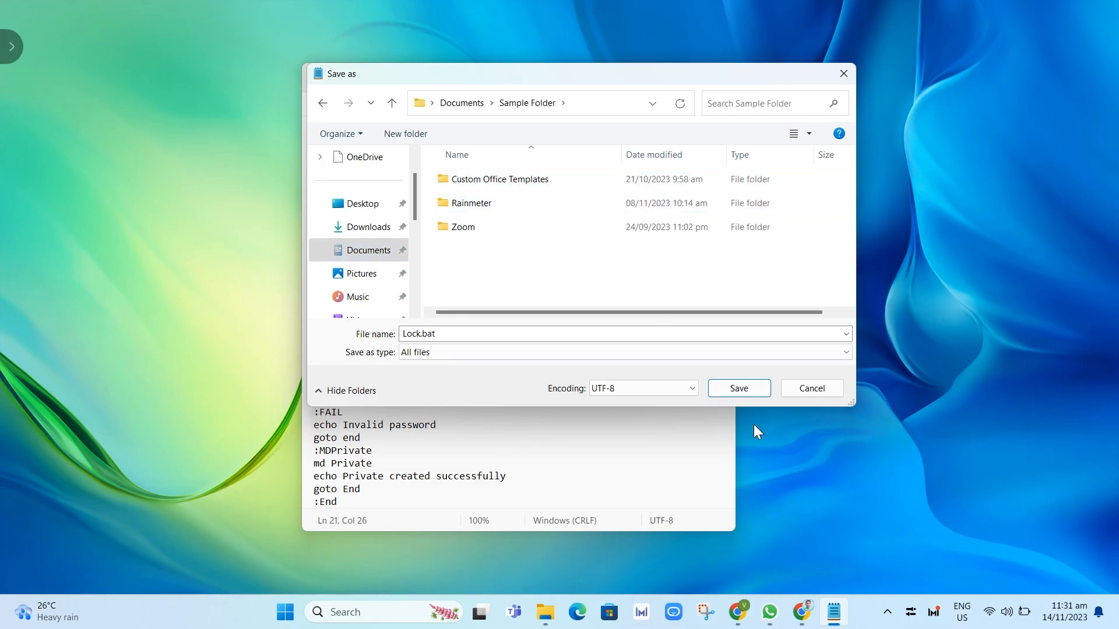
click(736, 390)
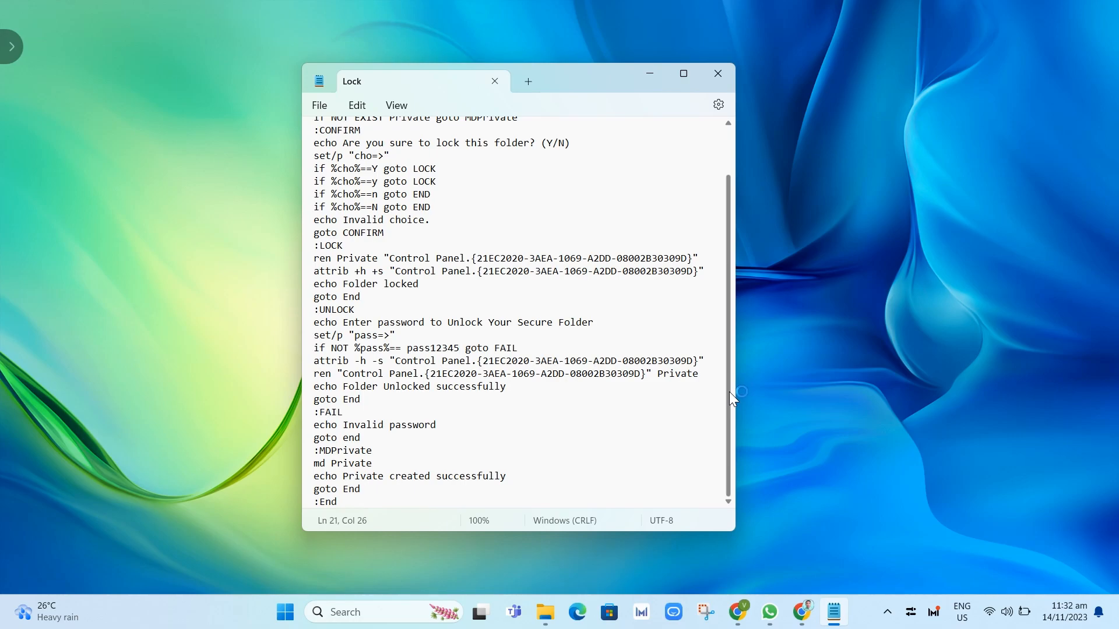
Run Lock.bat in Sample Folder to create Private, then move the other folders into Private.
click(650, 74)
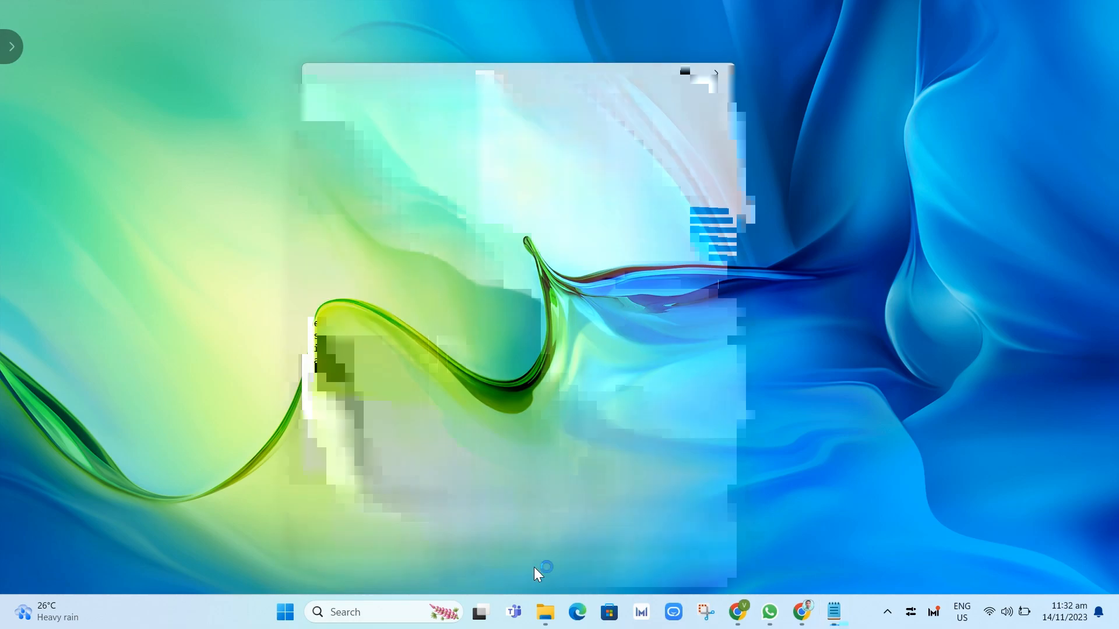
click(545, 612)
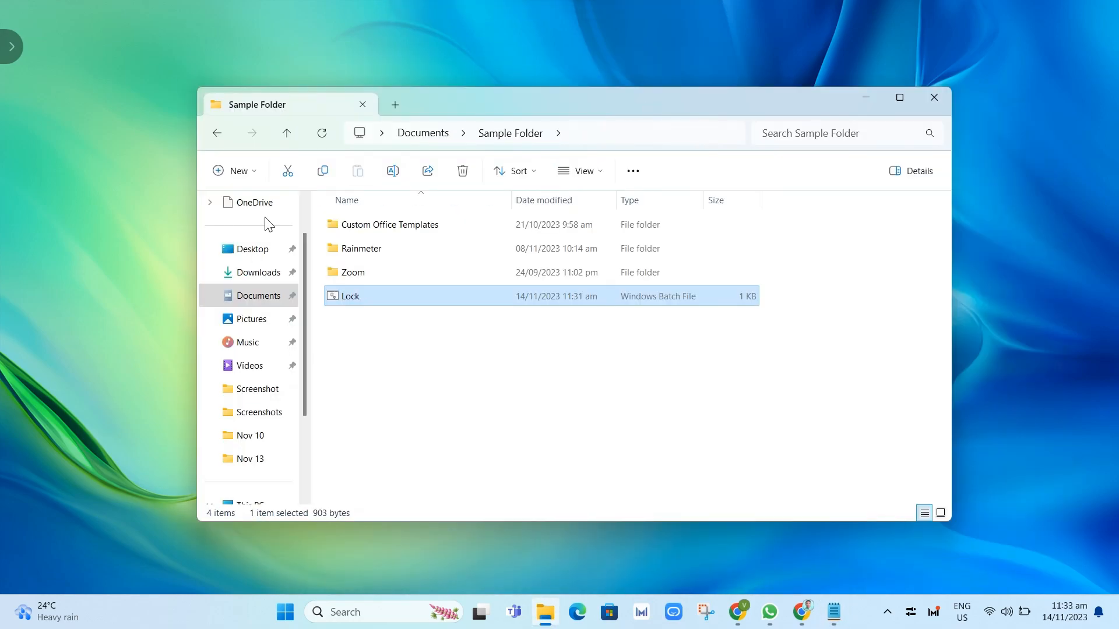
double_click(353, 297)
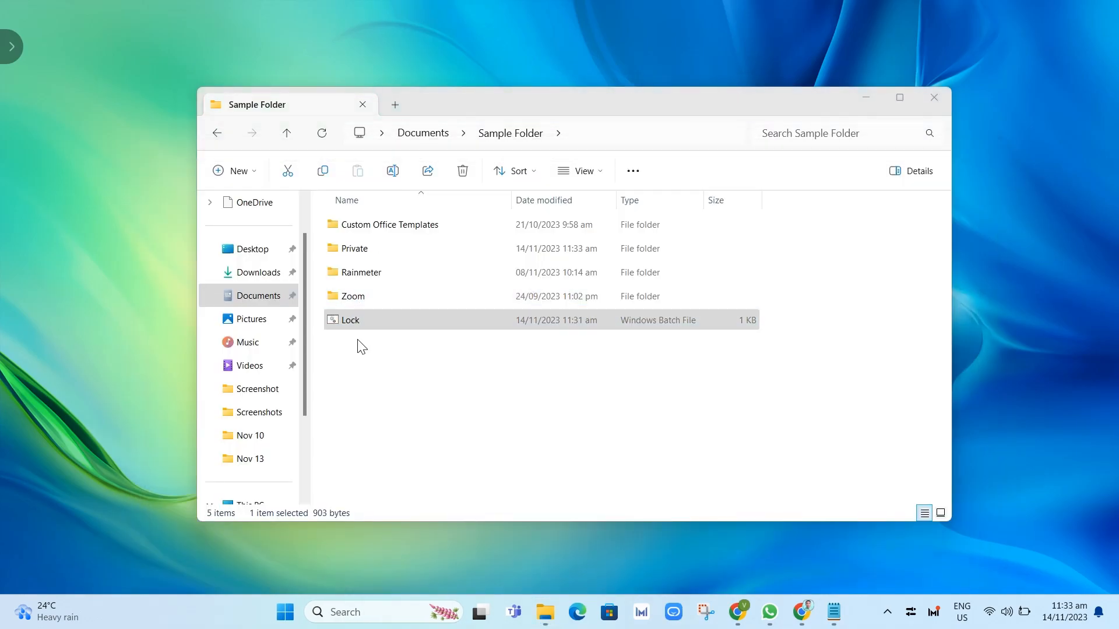
click(356, 250)
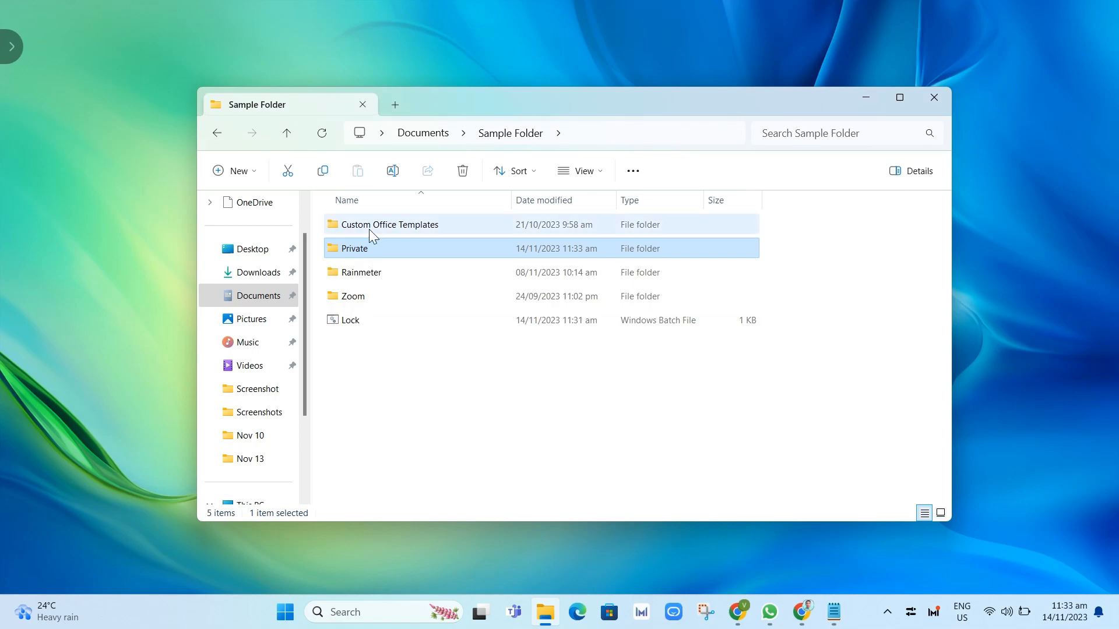
drag(351, 297, 361, 247)
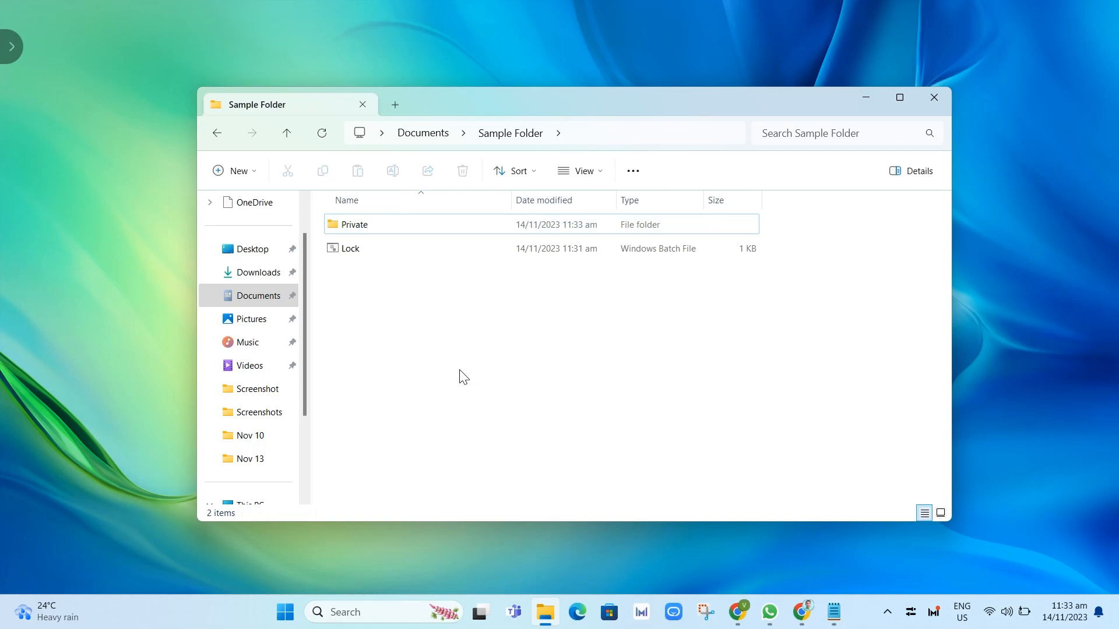
Run Lock and answer Y to hide Private, then rerun Lock to reach the unlock password prompt.
double_click(359, 251)
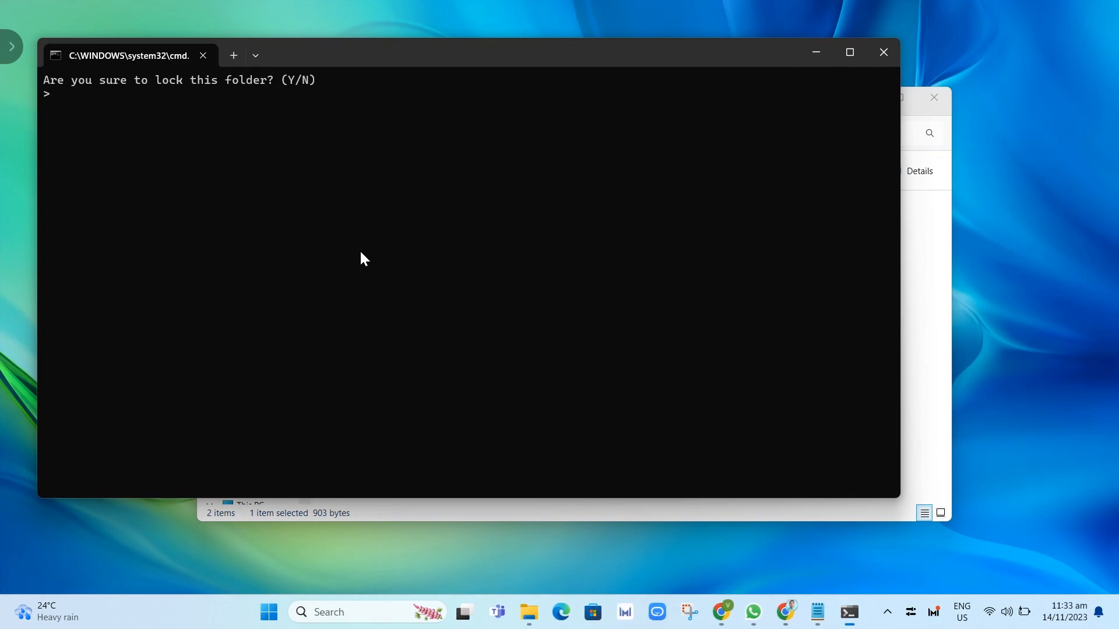
drag(351, 51, 437, 75)
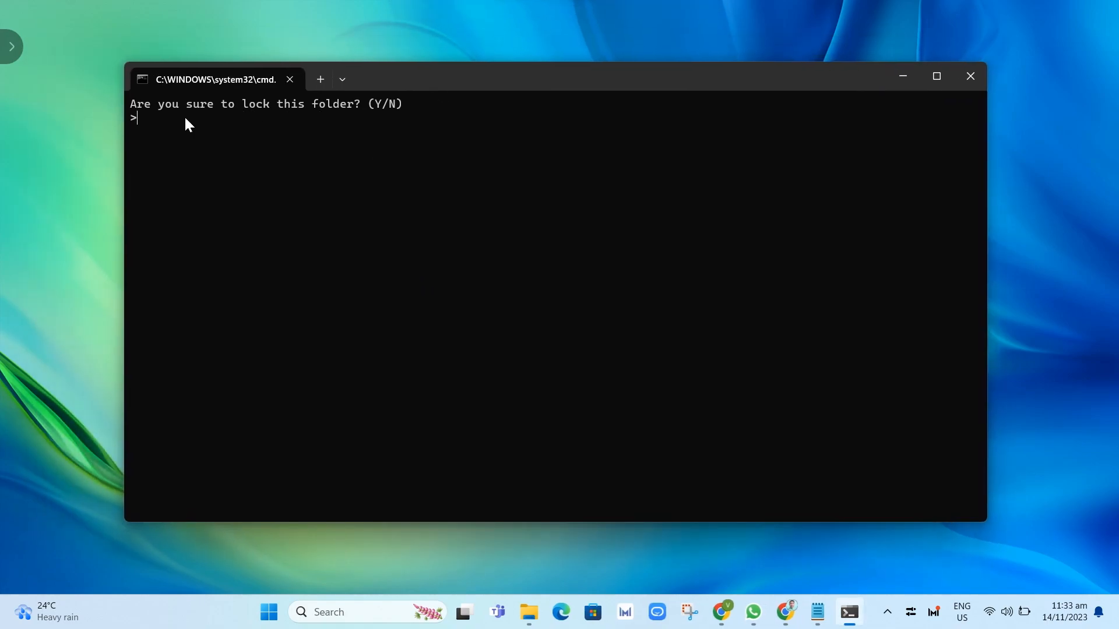
text(Y)
key(Return)
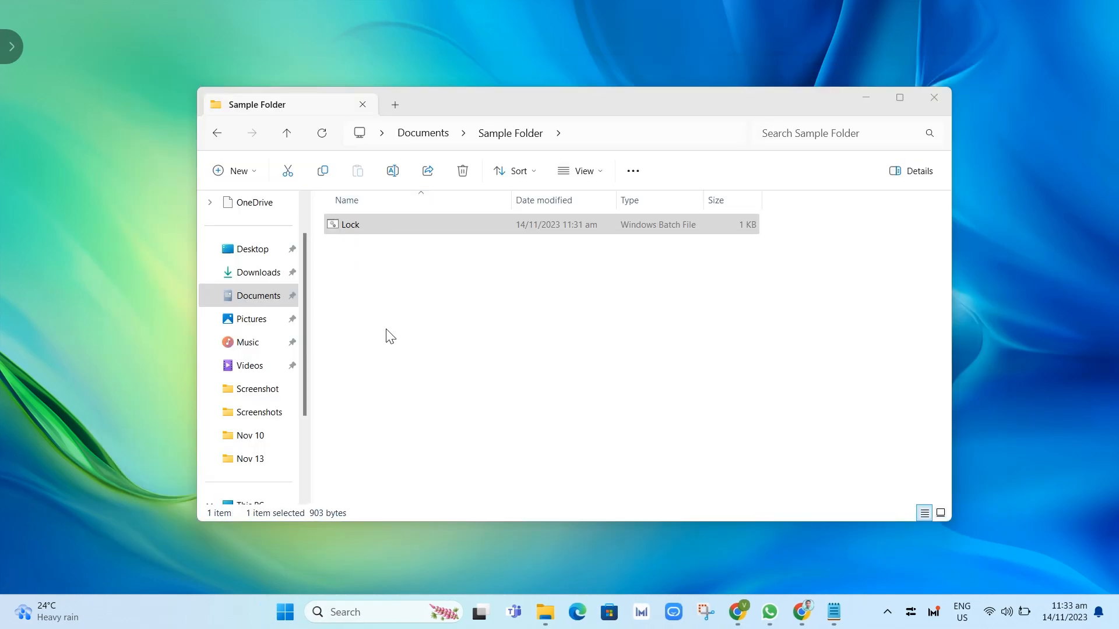
click(460, 366)
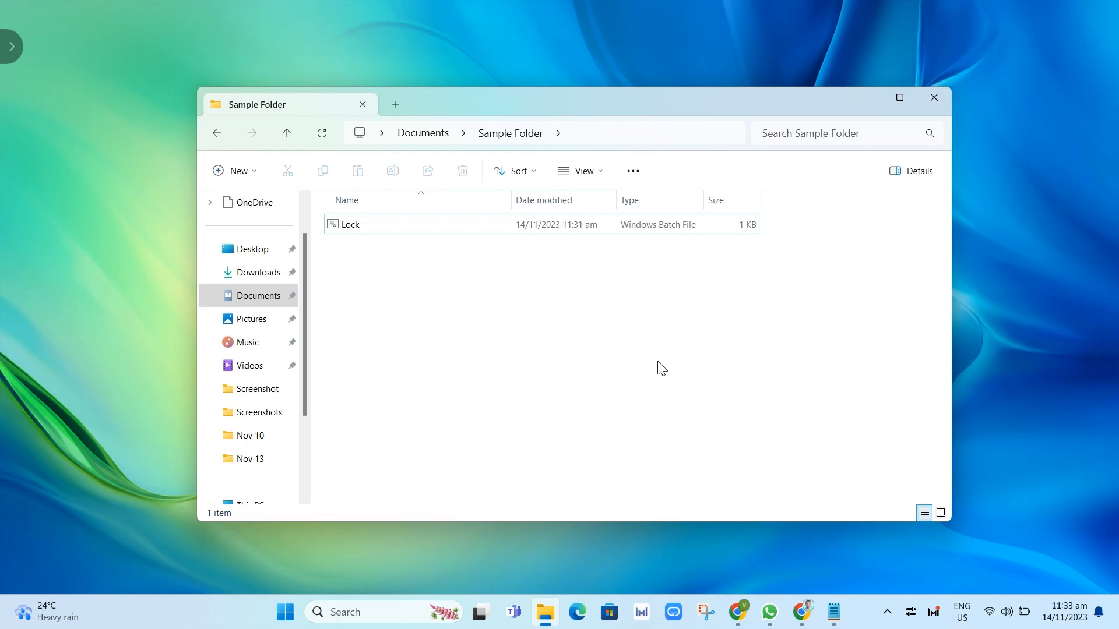
double_click(369, 229)
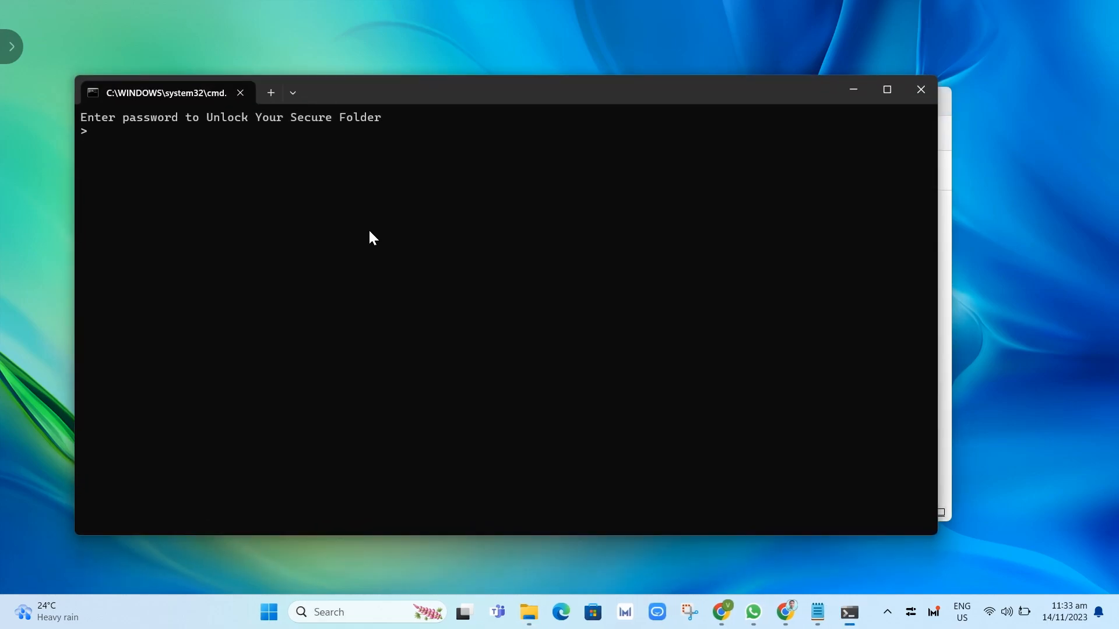
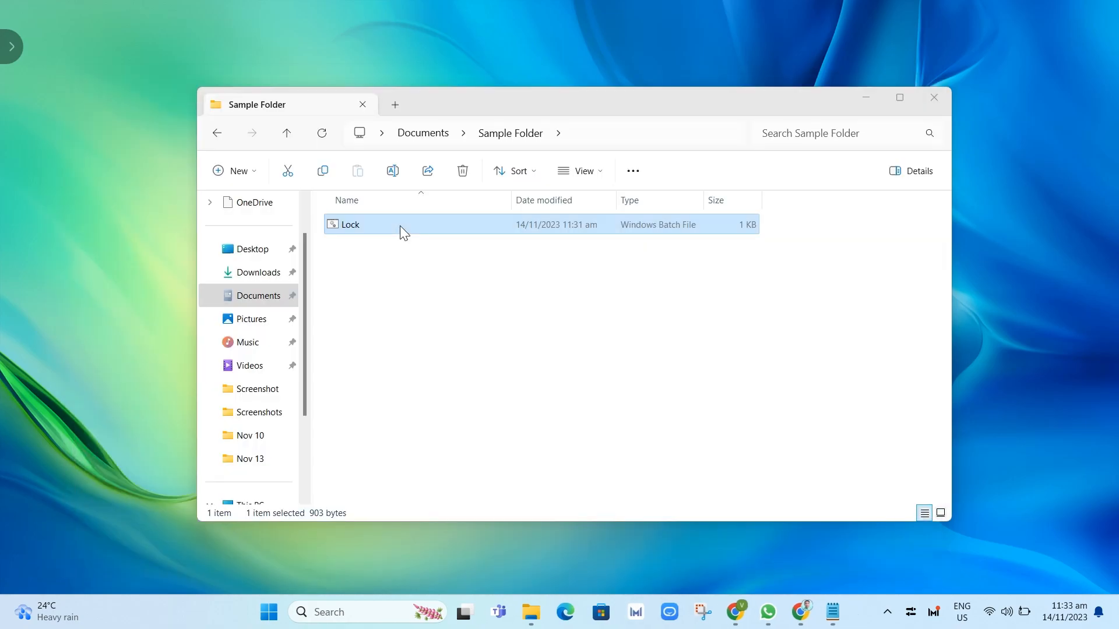
Open the restored Private folder to check its subfolders, then return and select Lock.
click(362, 227)
double_click(361, 225)
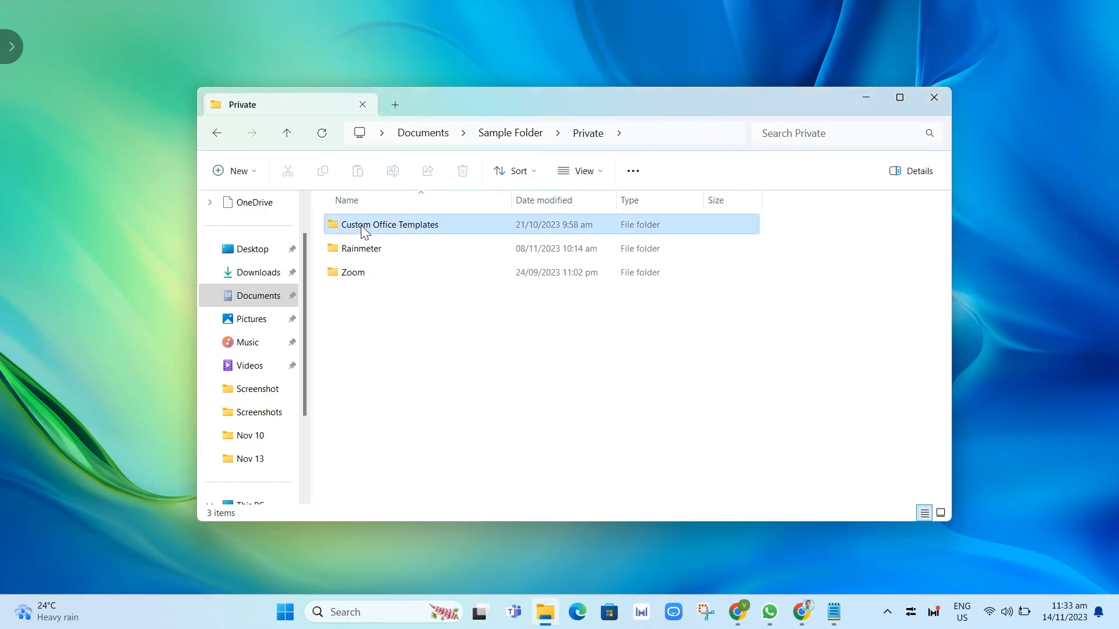
click(213, 141)
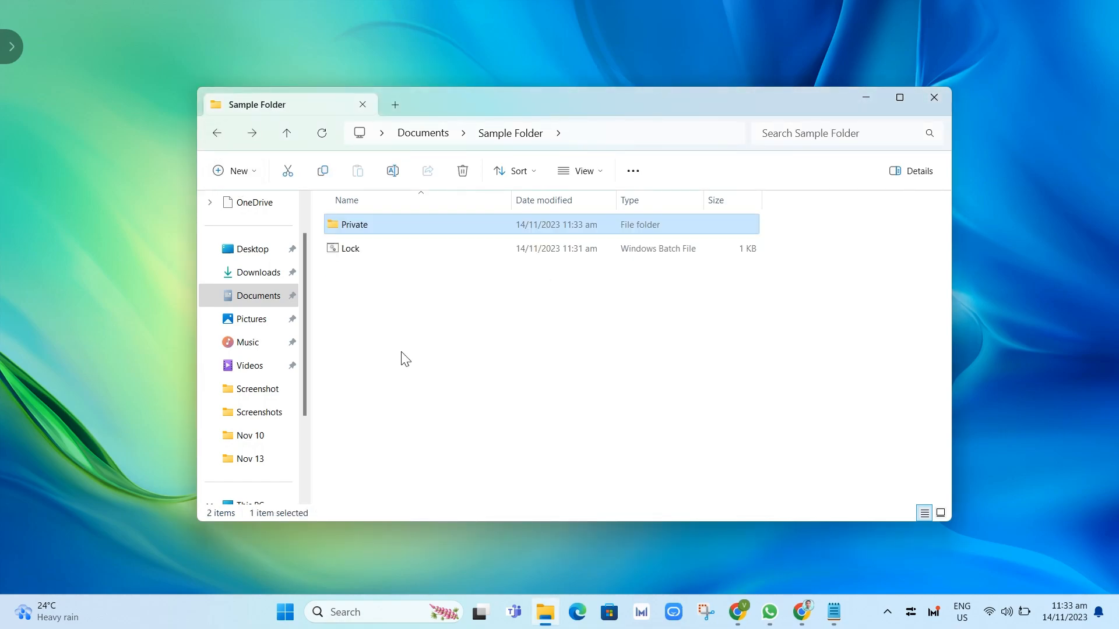
click(369, 257)
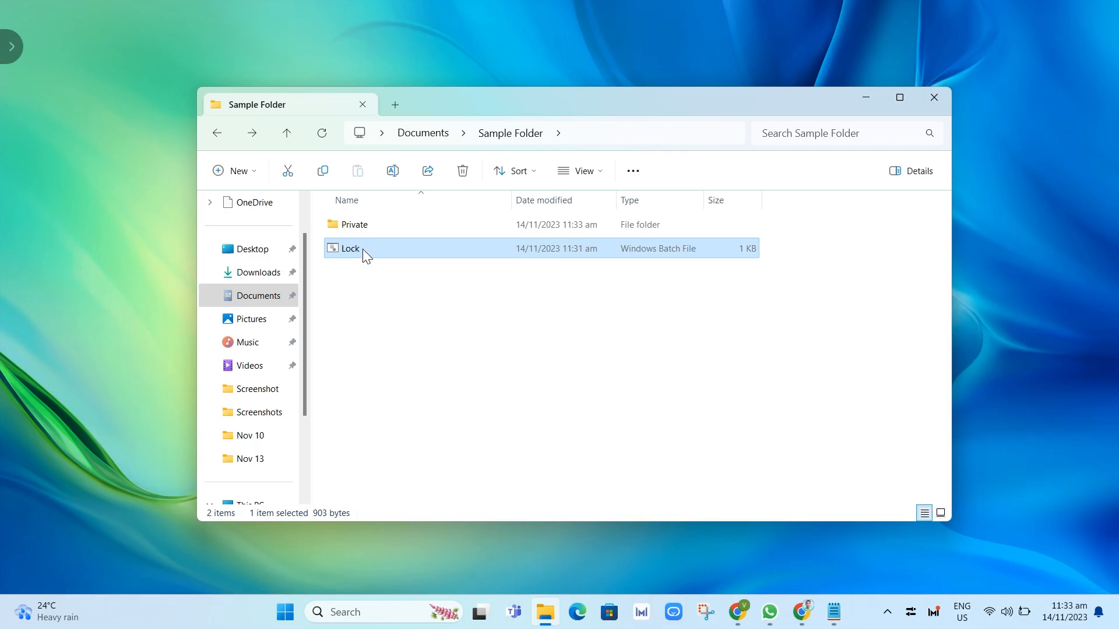
Check the Lock file's properties, then open Lock.bat in Notepad via Show more options > Edit.
right_click(362, 250)
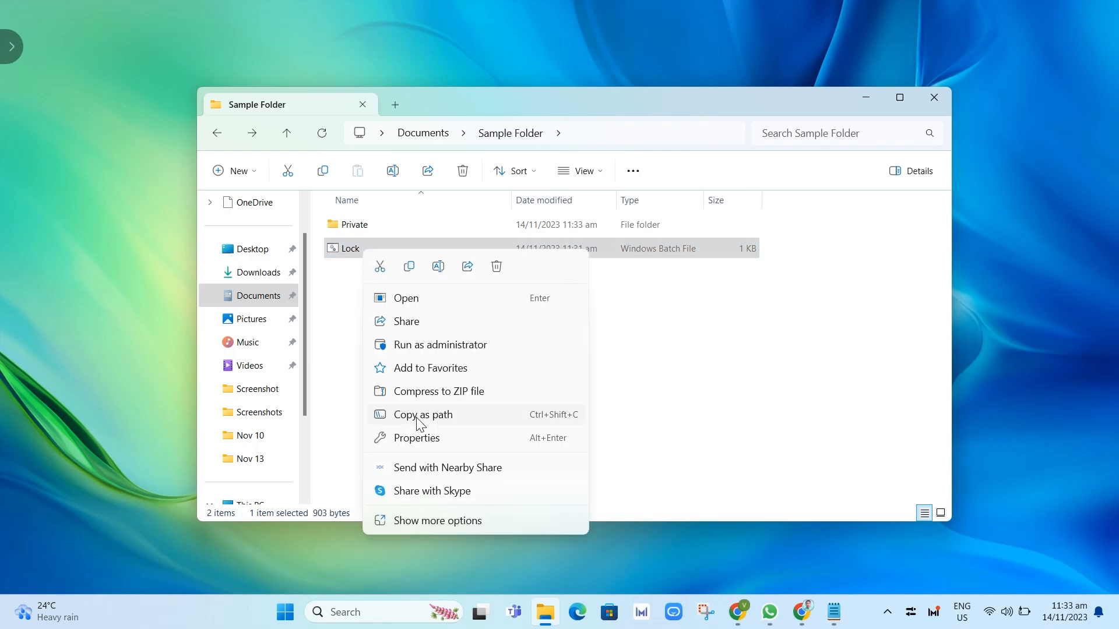
click(412, 441)
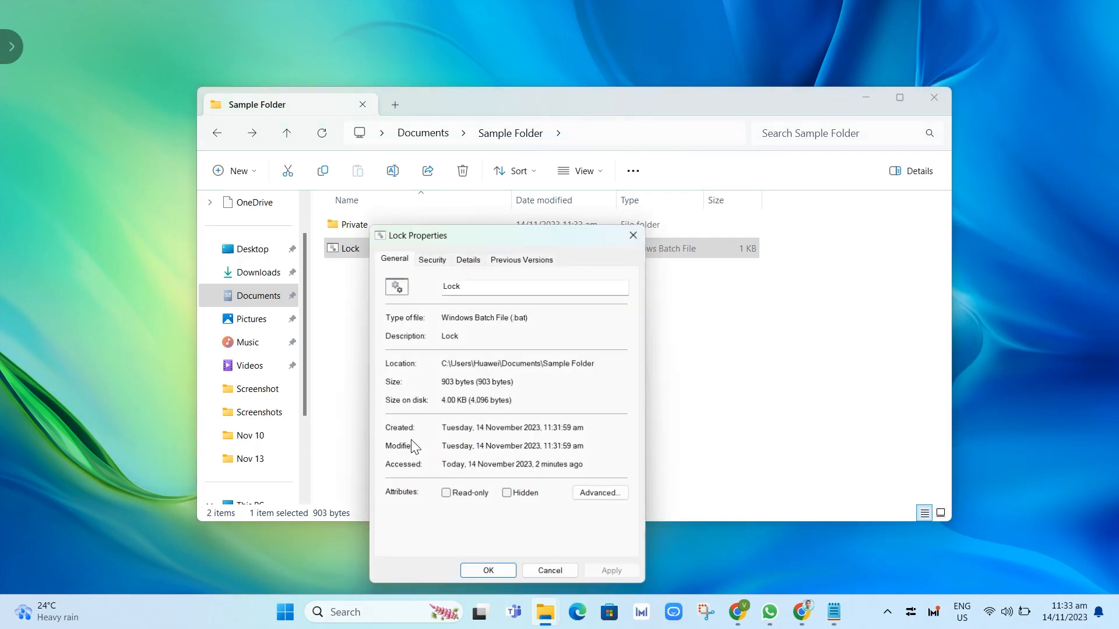
click(634, 233)
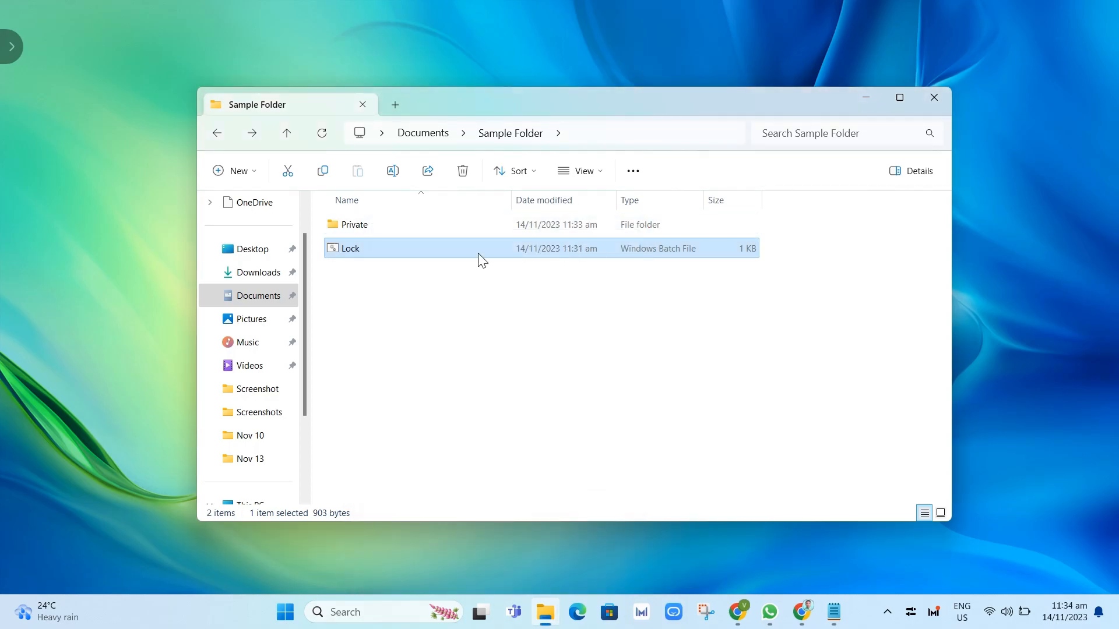
right_click(342, 252)
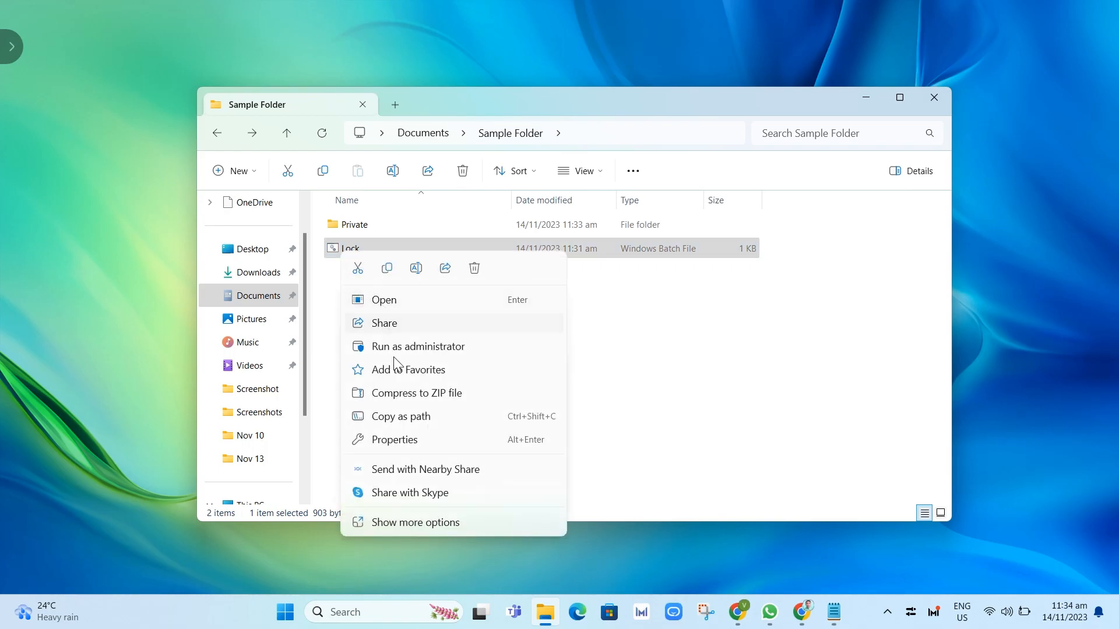
click(412, 522)
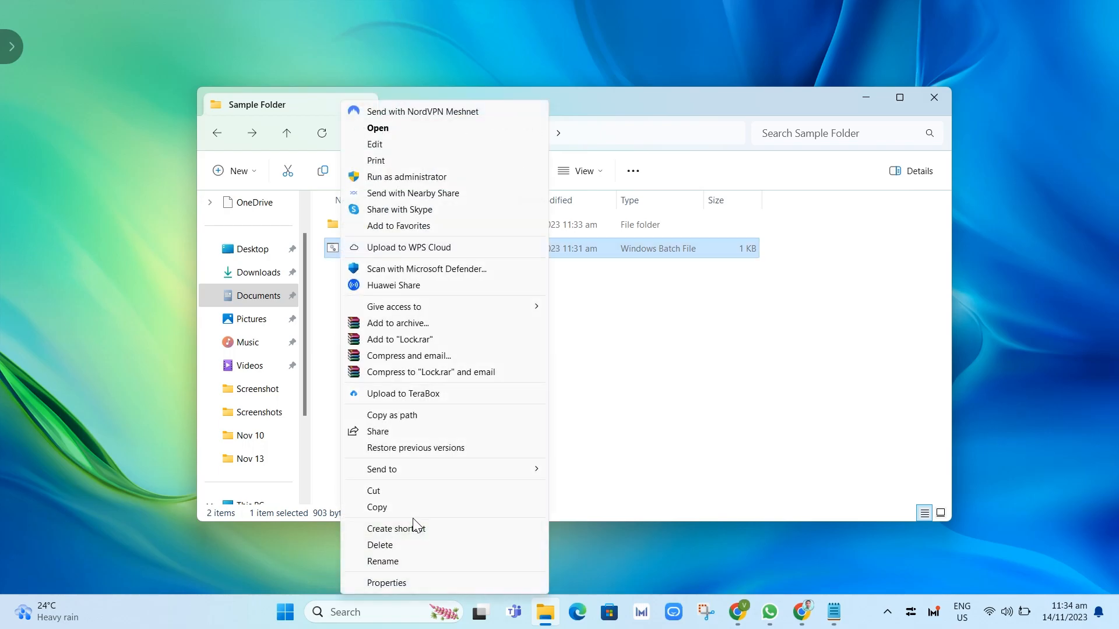
click(408, 144)
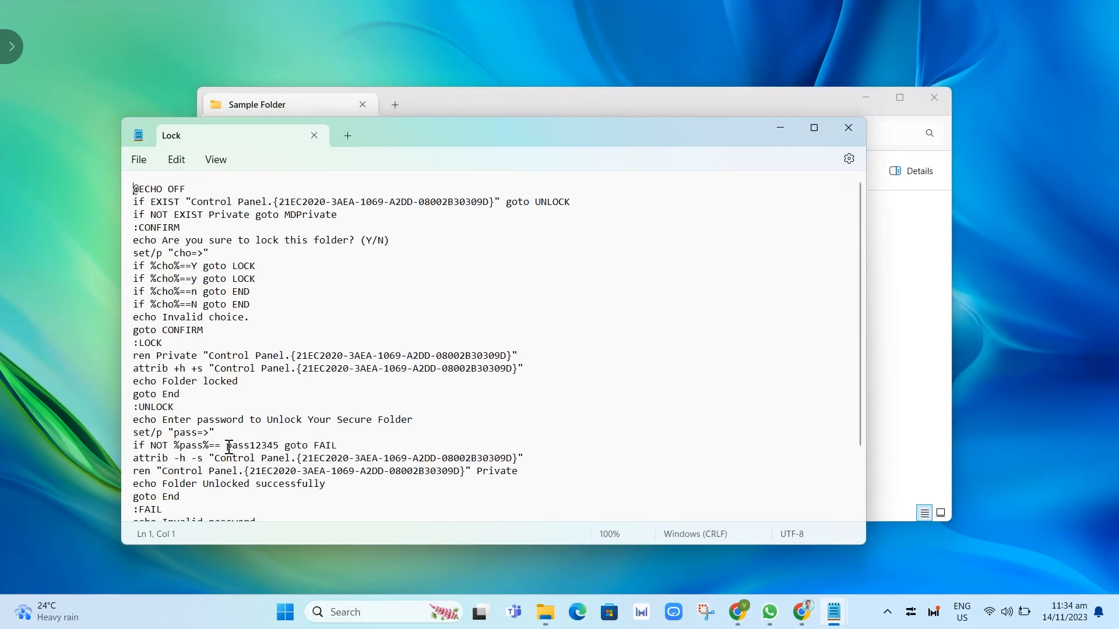
drag(279, 448, 267, 447)
key(BackSpace)
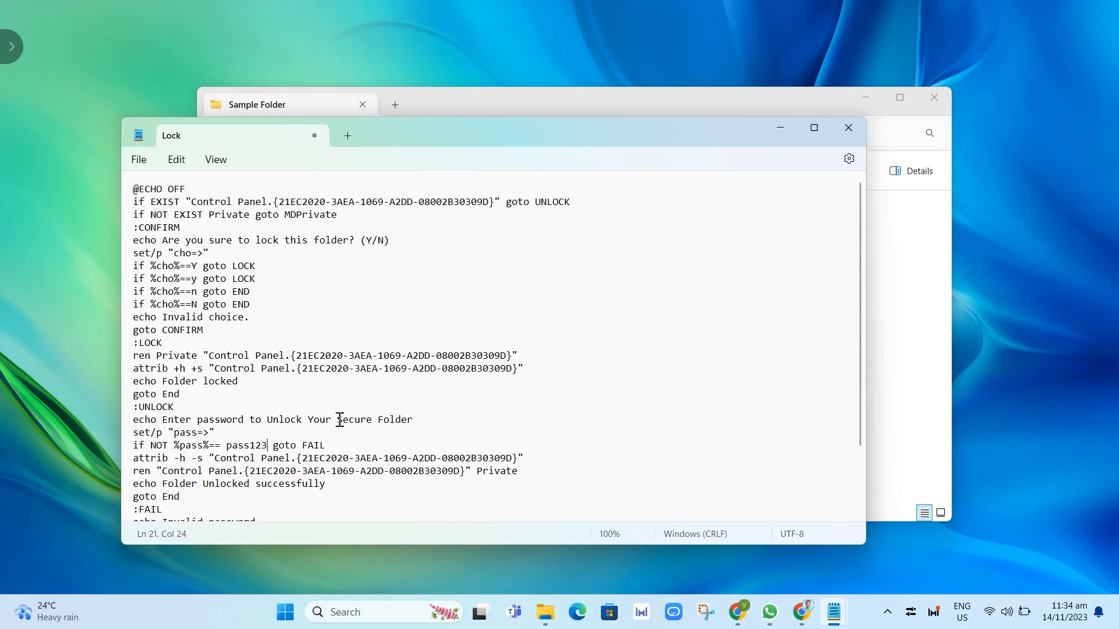
key(Return)
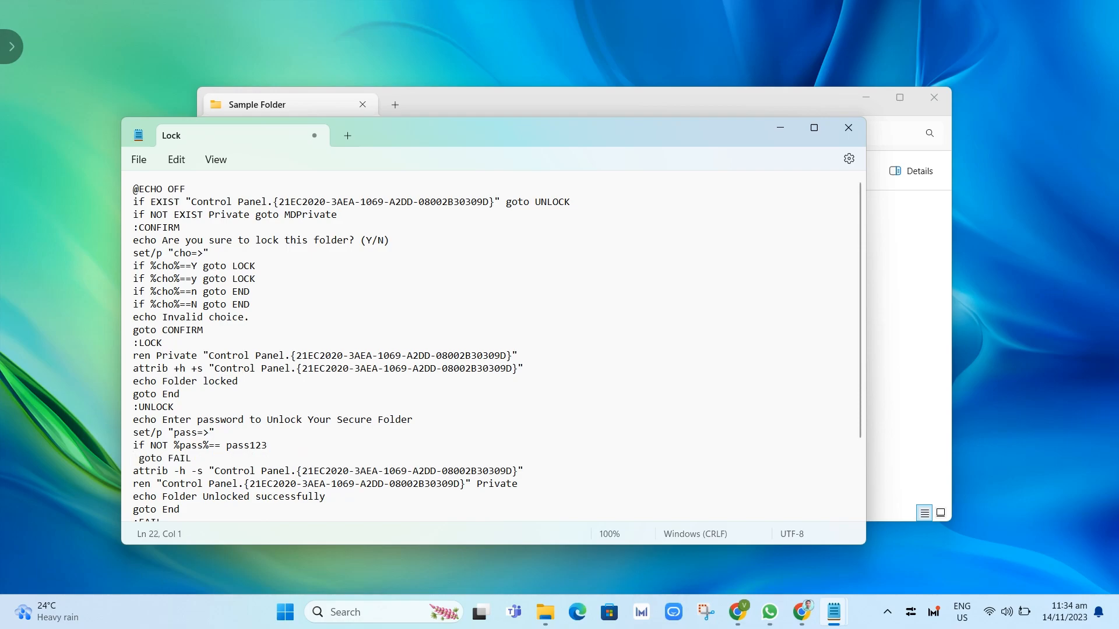
key(BackSpace)
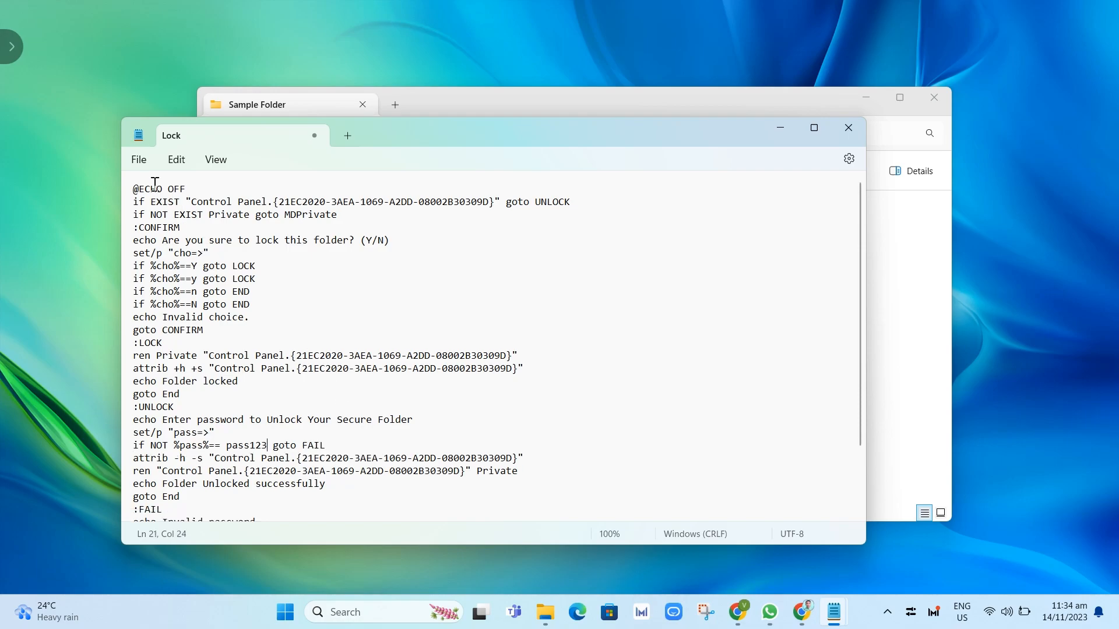
click(140, 160)
click(165, 260)
Run Lock from Sample Folder and answer Y to hide the Private folder.
click(781, 129)
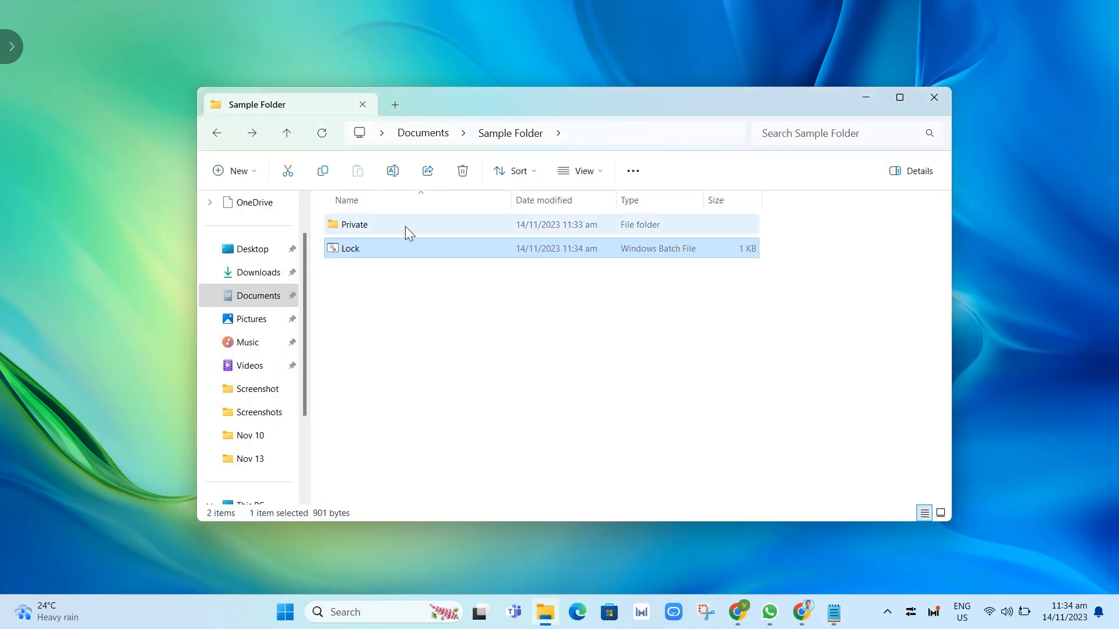
double_click(361, 251)
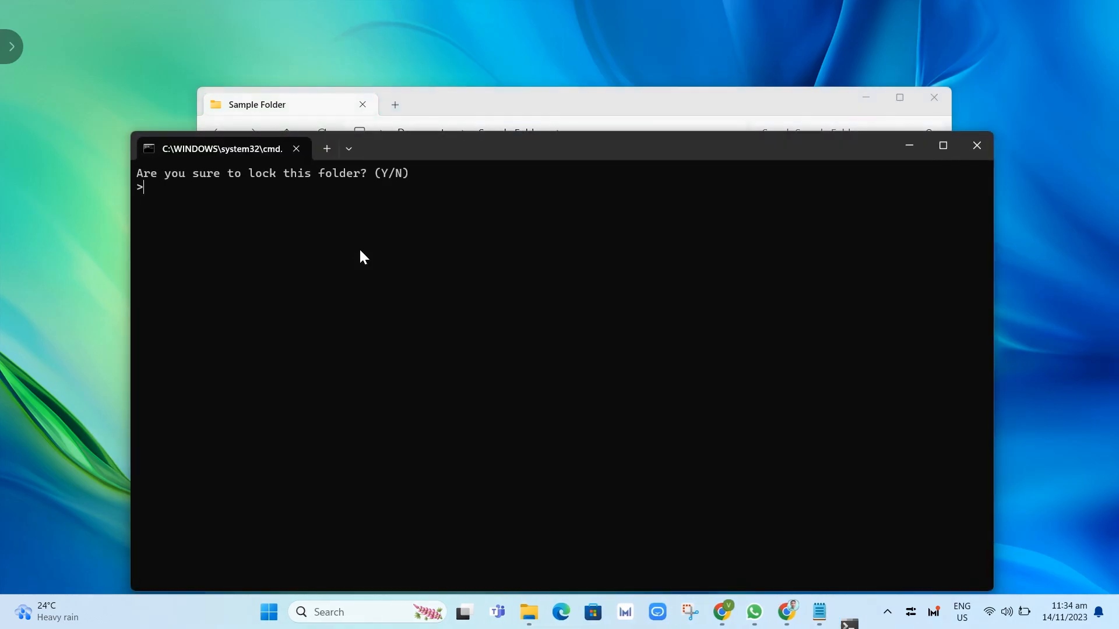
text(Y)
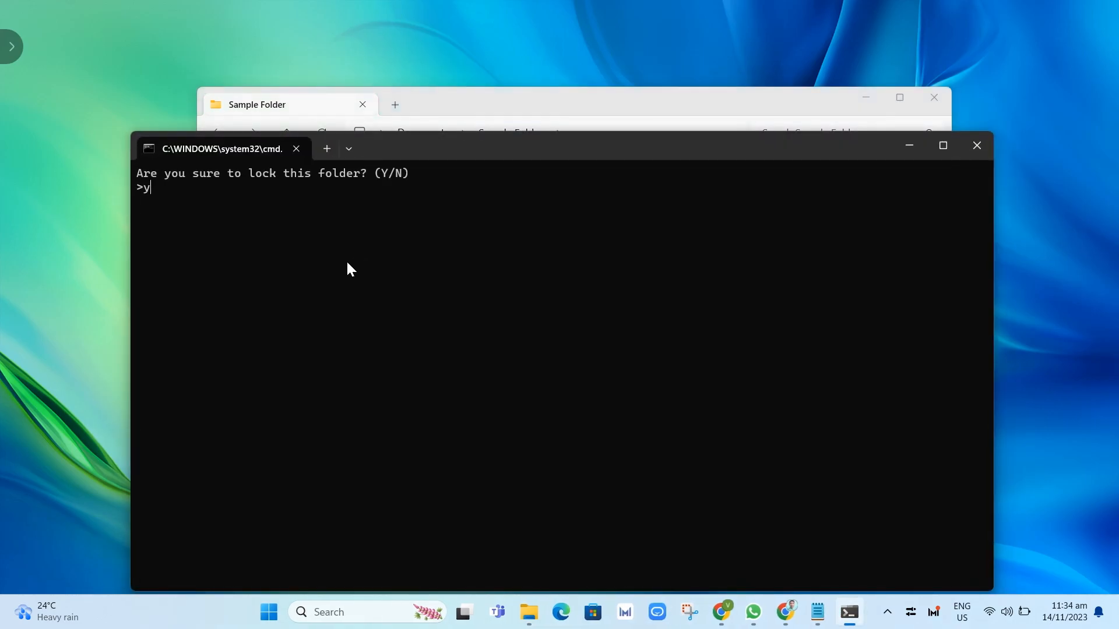
key(Return)
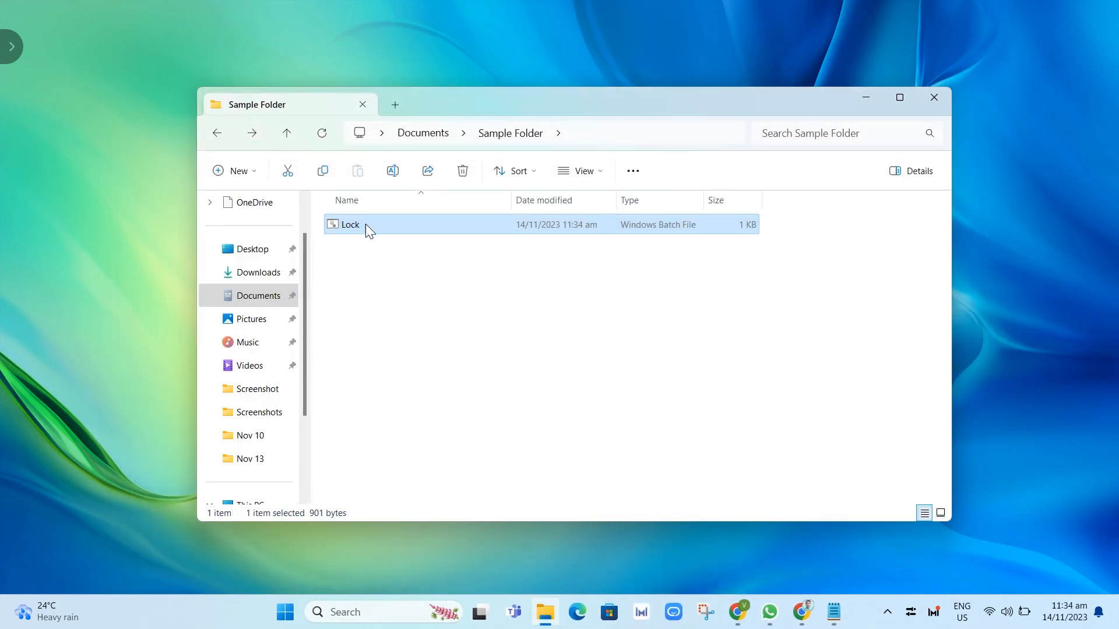
double_click(375, 224)
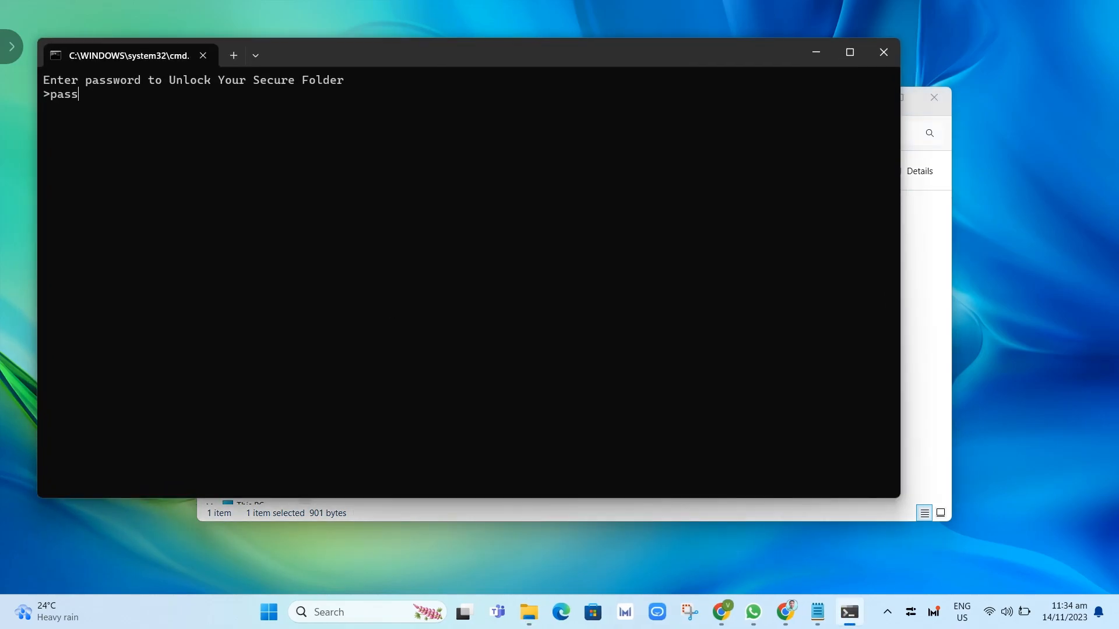
text(pass123)
key(Return)
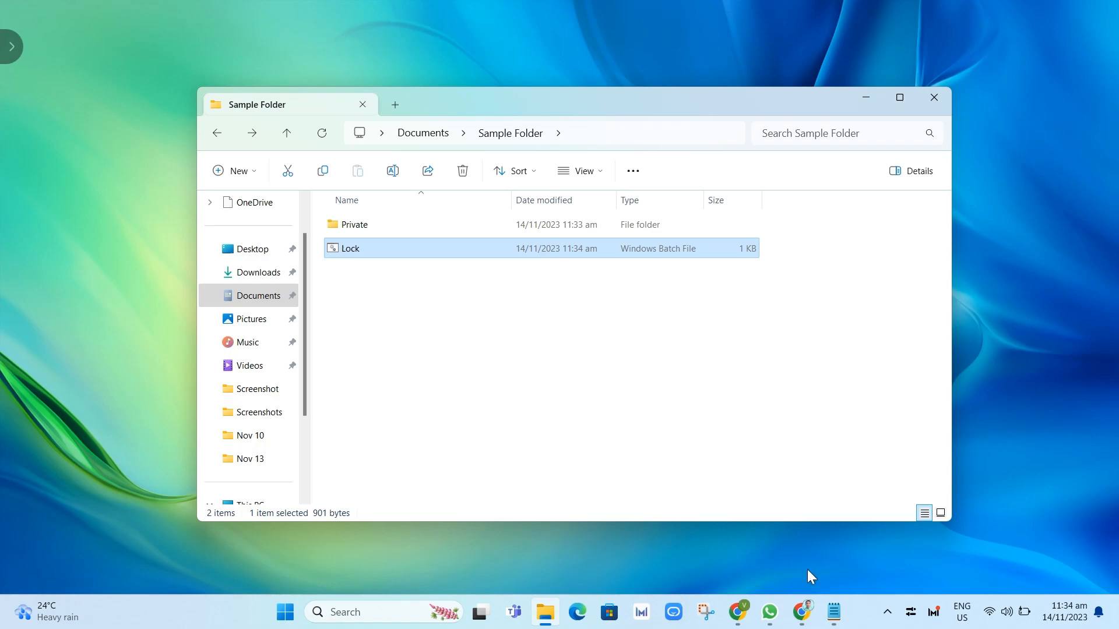
Search 'winrar' in a new Chrome tab and browse the WinRAR 6.24 download page.
mouse_move(802, 612)
click(886, 533)
click(214, 16)
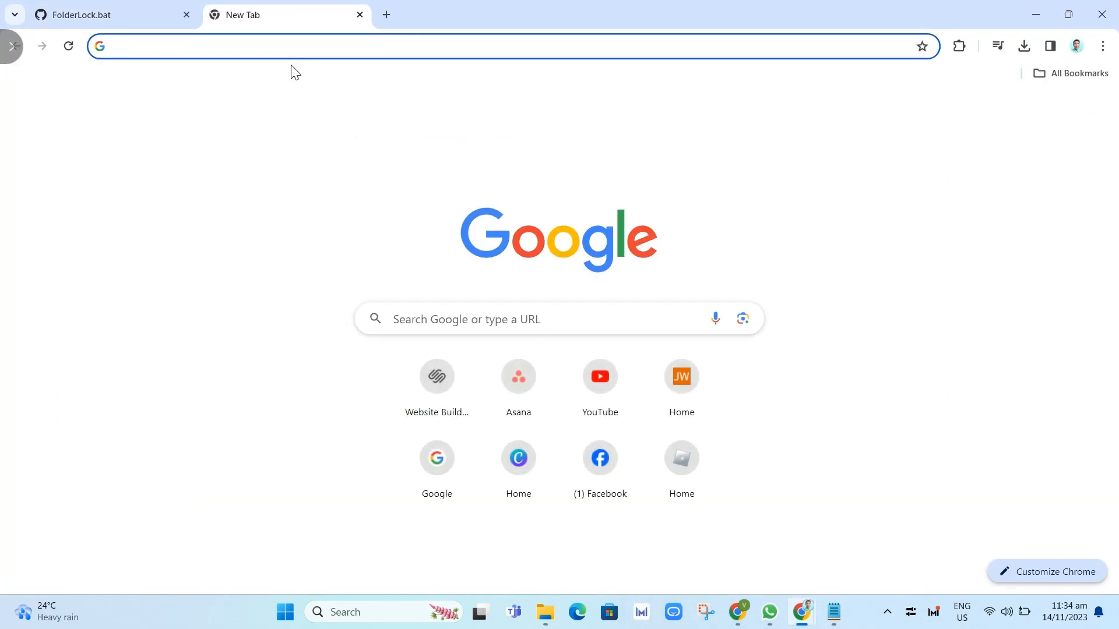
text(winrar)
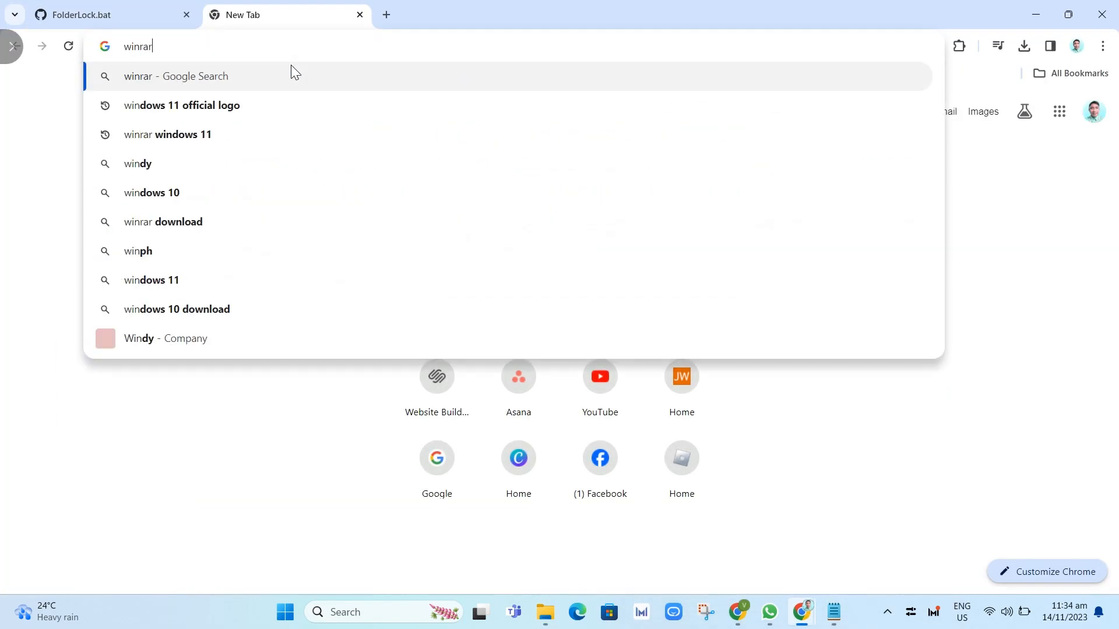
key(Return)
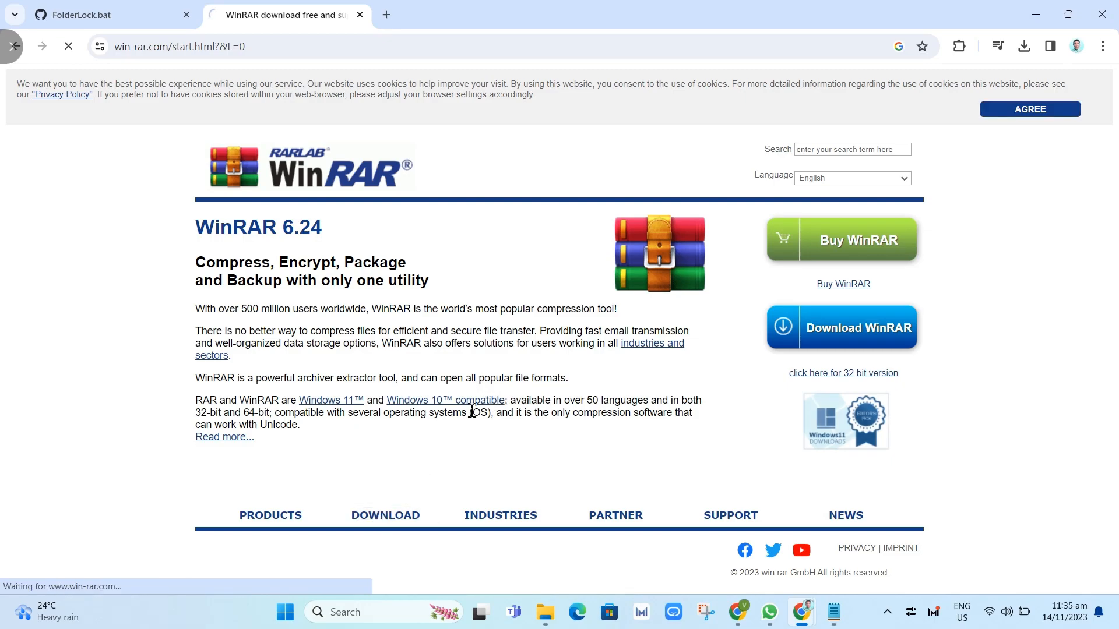
click(429, 405)
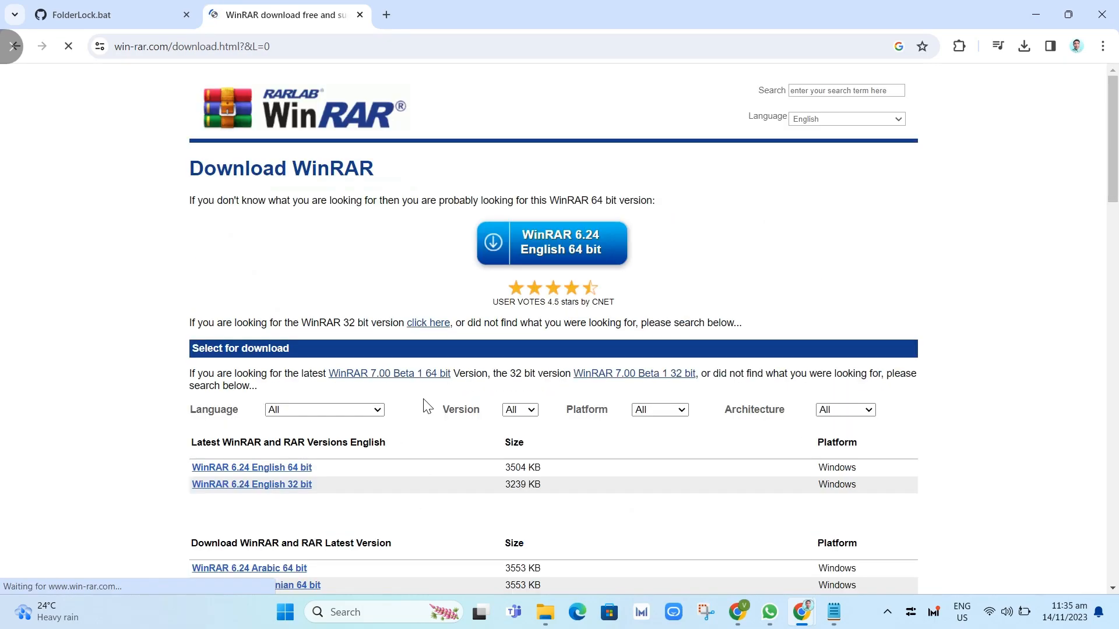
scroll(285, 335, down, 3)
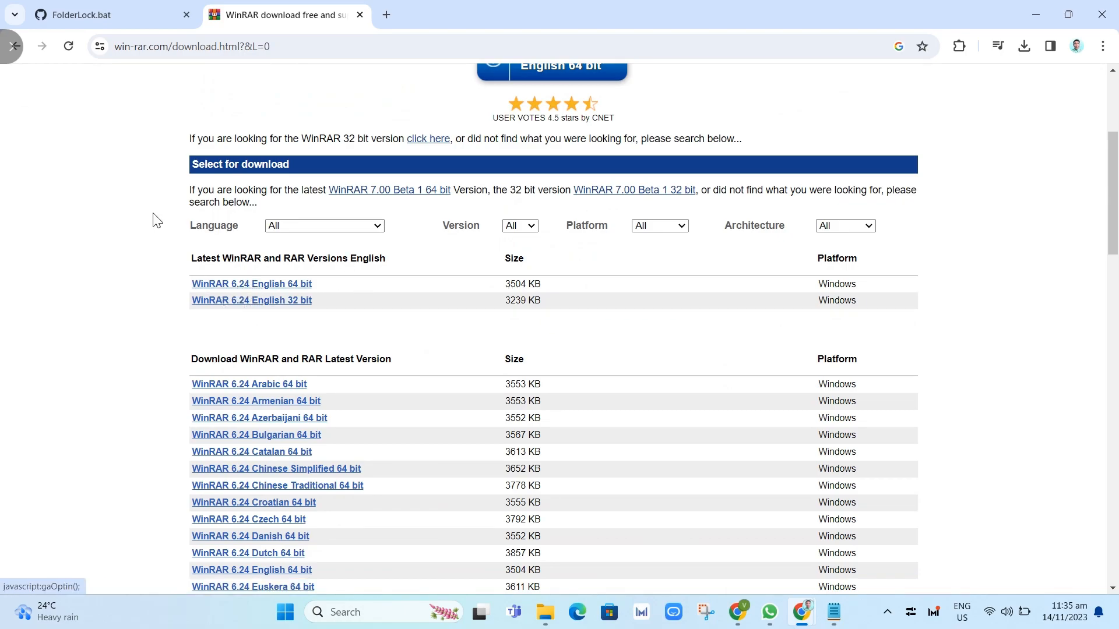
mouse_move(2, 30)
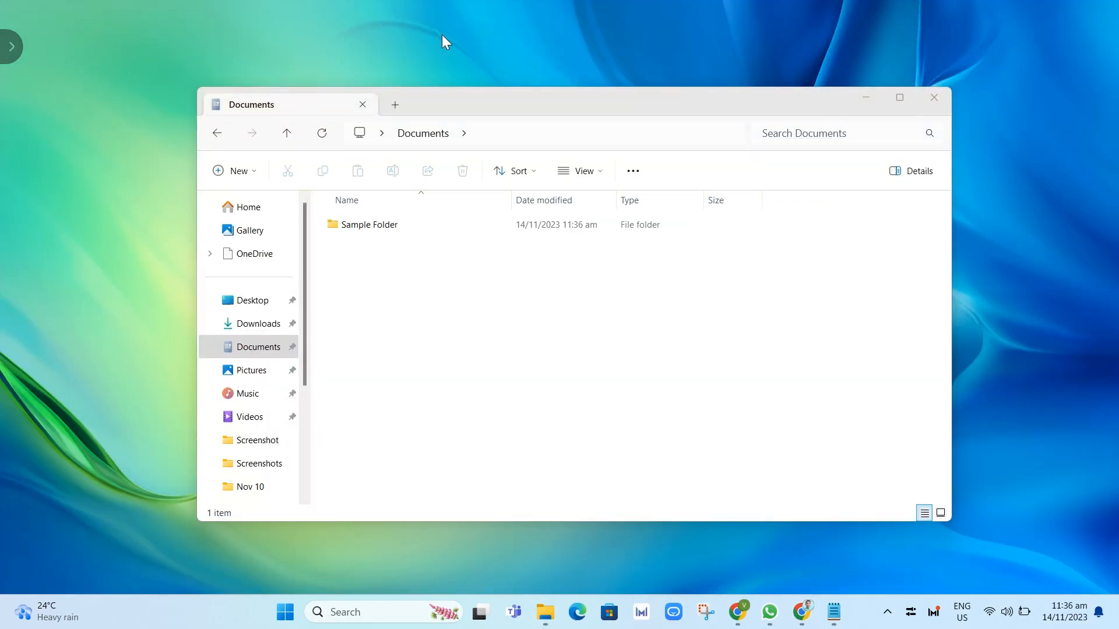
Open WinRAR's Add to archive dialog for Sample Folder, proposing Sample Folder.rar.
click(376, 229)
right_click(376, 230)
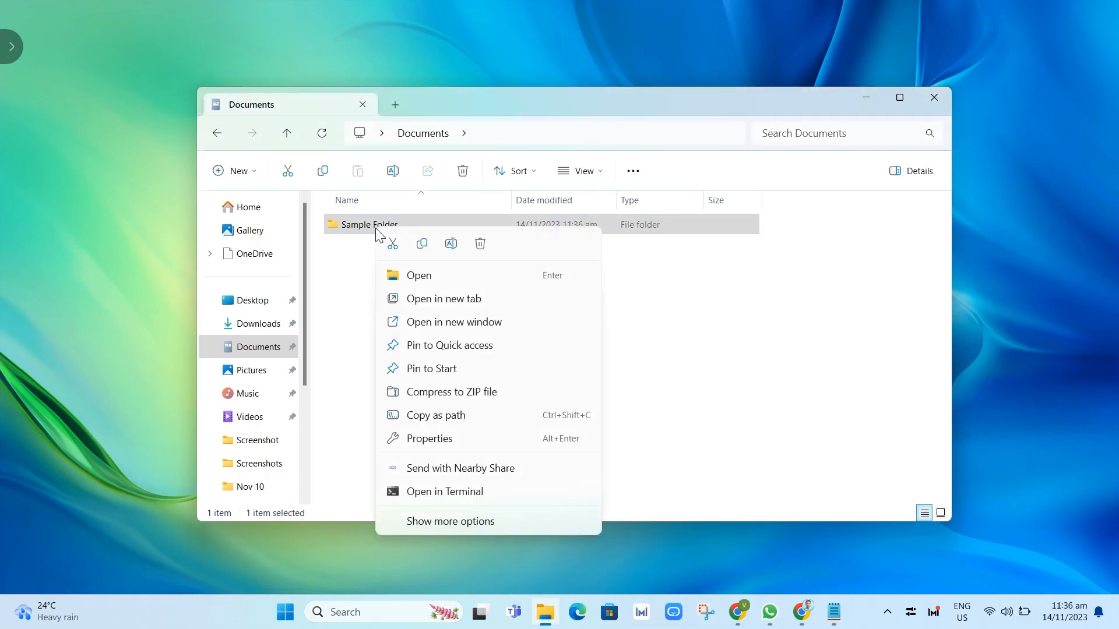
click(432, 522)
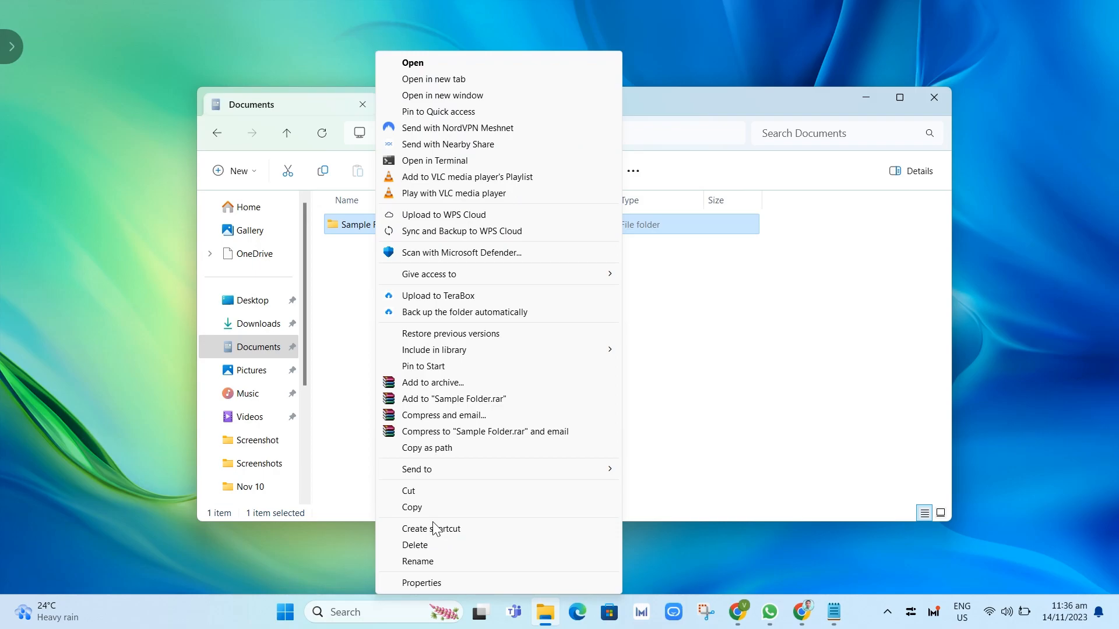
click(430, 383)
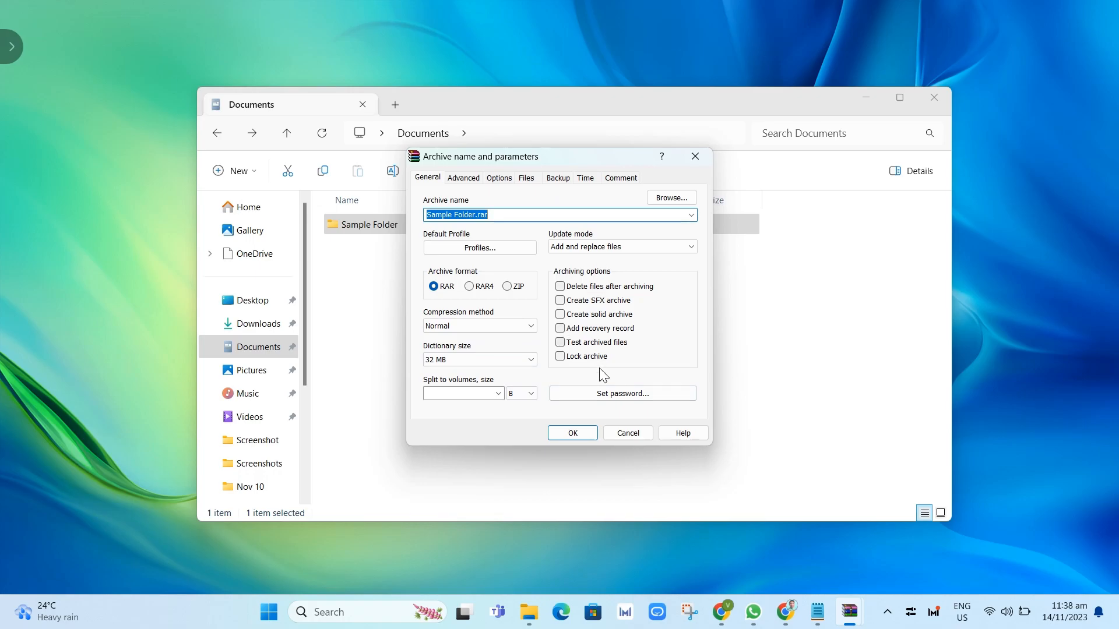
Create a password-protected Sample Folder.rar with Delete files after archiving, dismissing the diagnostic message.
click(561, 286)
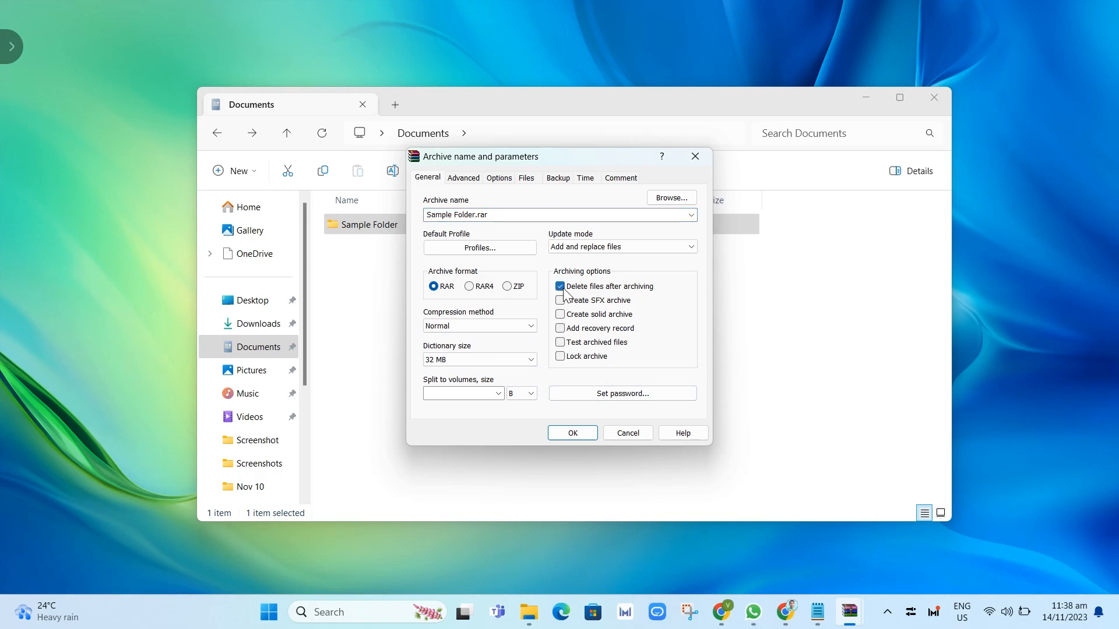
click(591, 394)
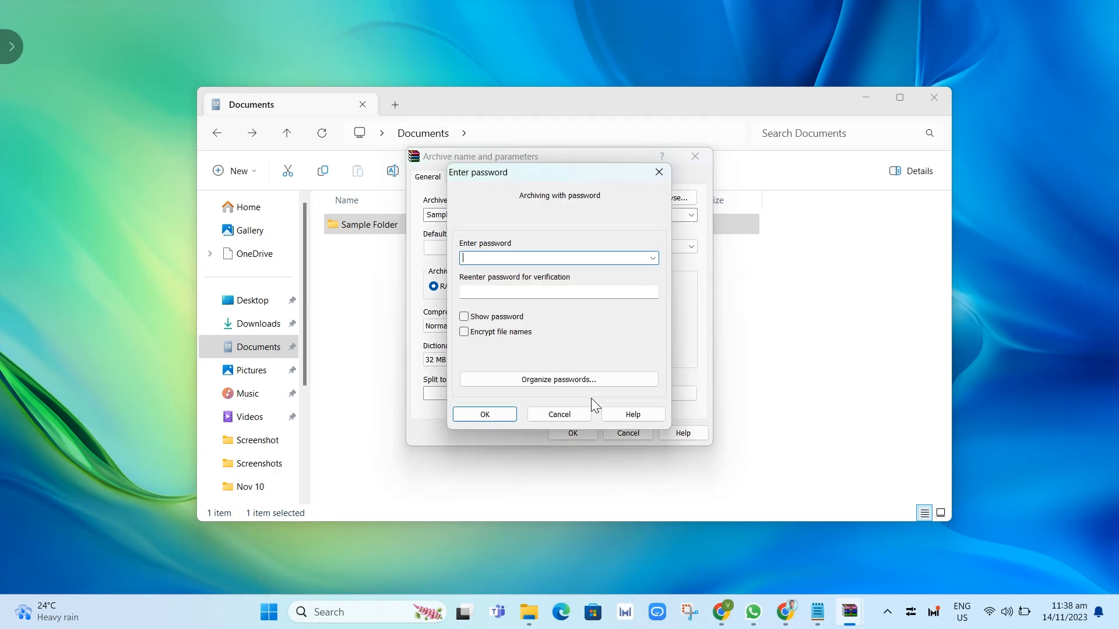
text(••••••••••••••)
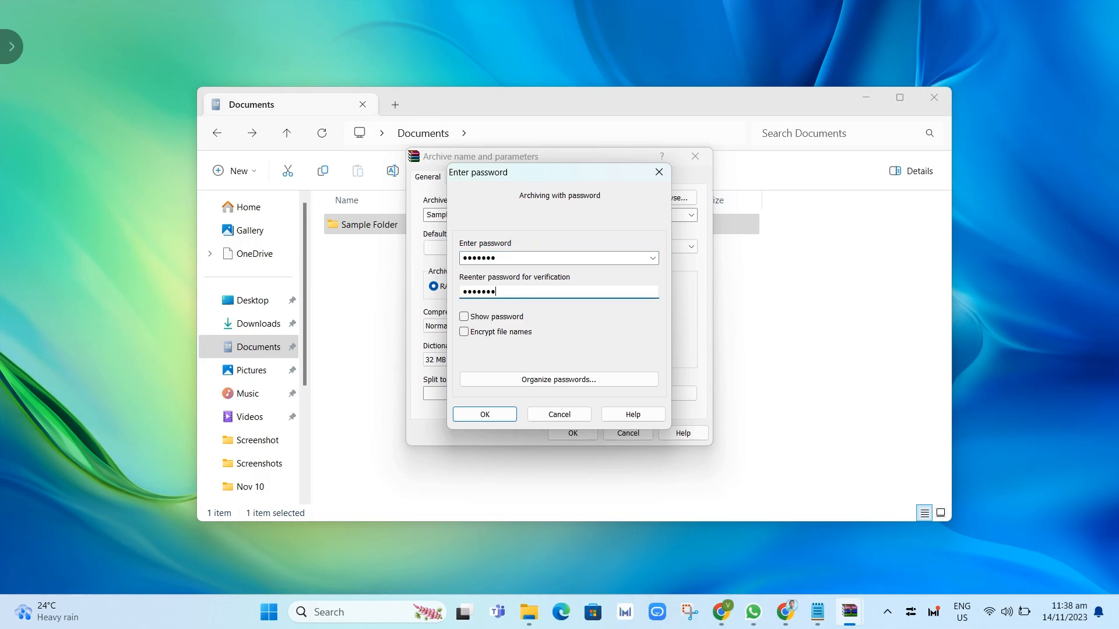
click(485, 415)
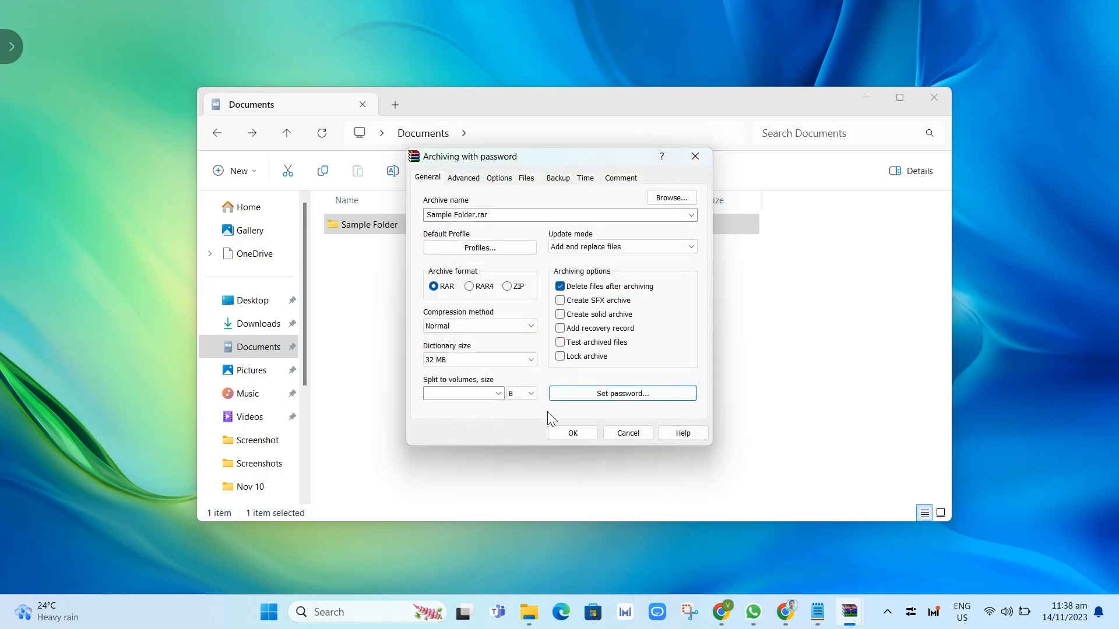
click(570, 435)
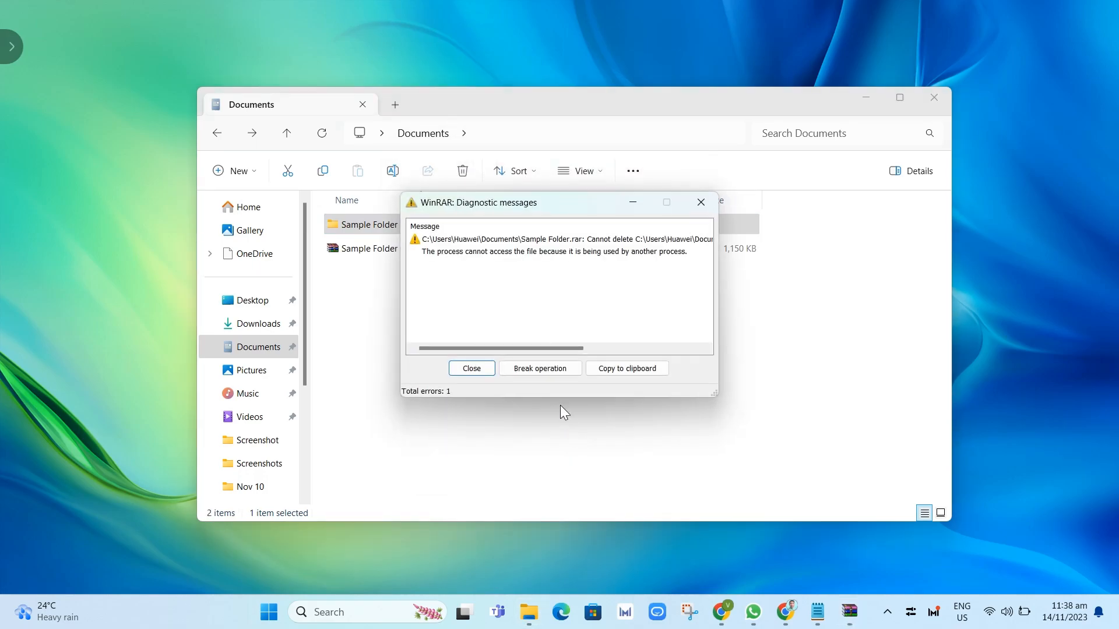
click(472, 369)
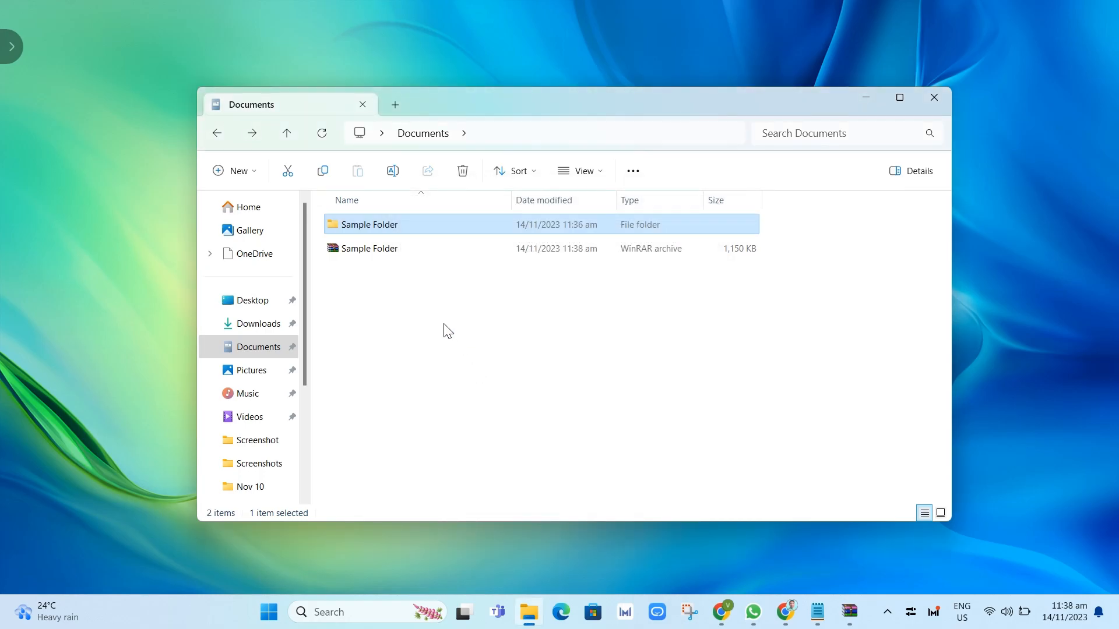
Open Sample Folder.rar in WinRAR and browse up through its parent folders.
click(387, 255)
double_click(387, 255)
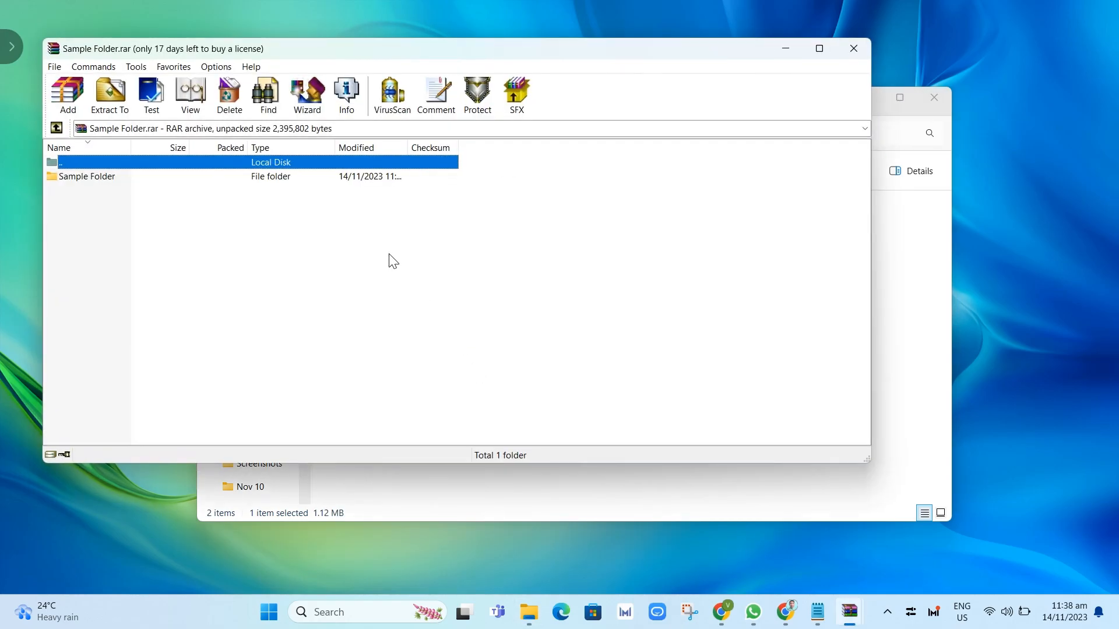
double_click(72, 159)
double_click(56, 160)
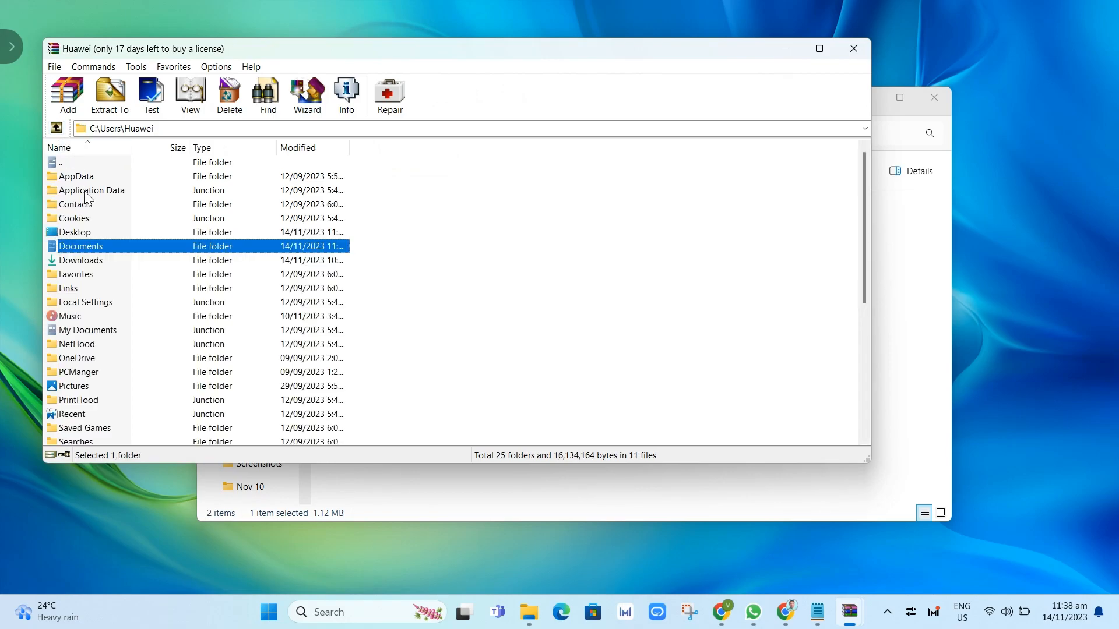
drag(49, 133, 52, 123)
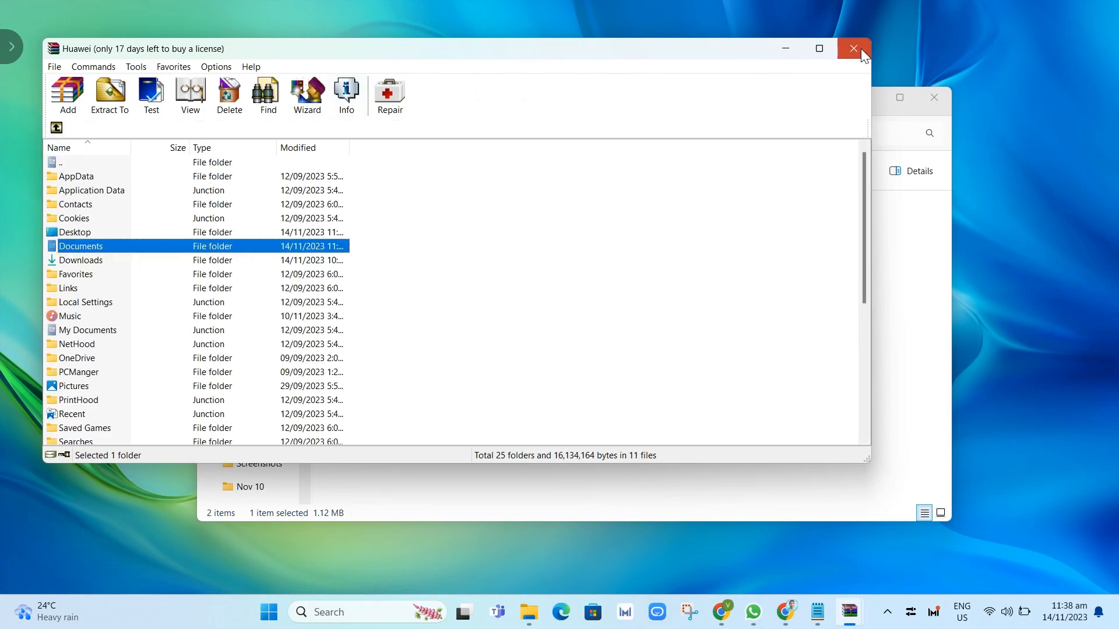
click(853, 49)
Browse to Rainmeter > Skins > illustro > Welcome, confirm Welcome.ini requires a password, then close WinRAR.
double_click(79, 175)
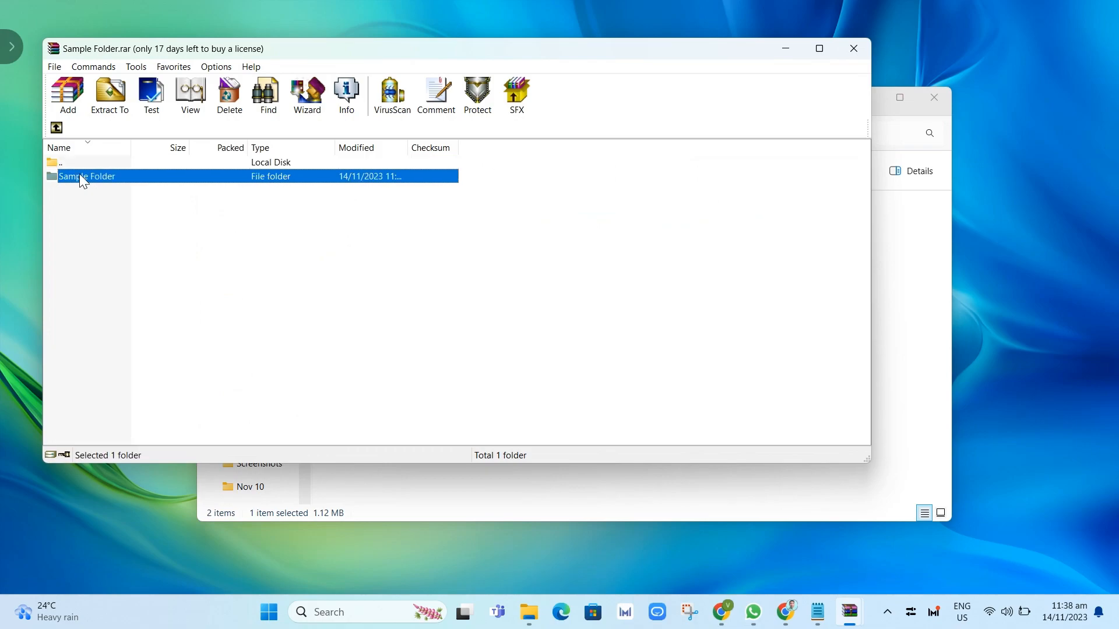
double_click(81, 205)
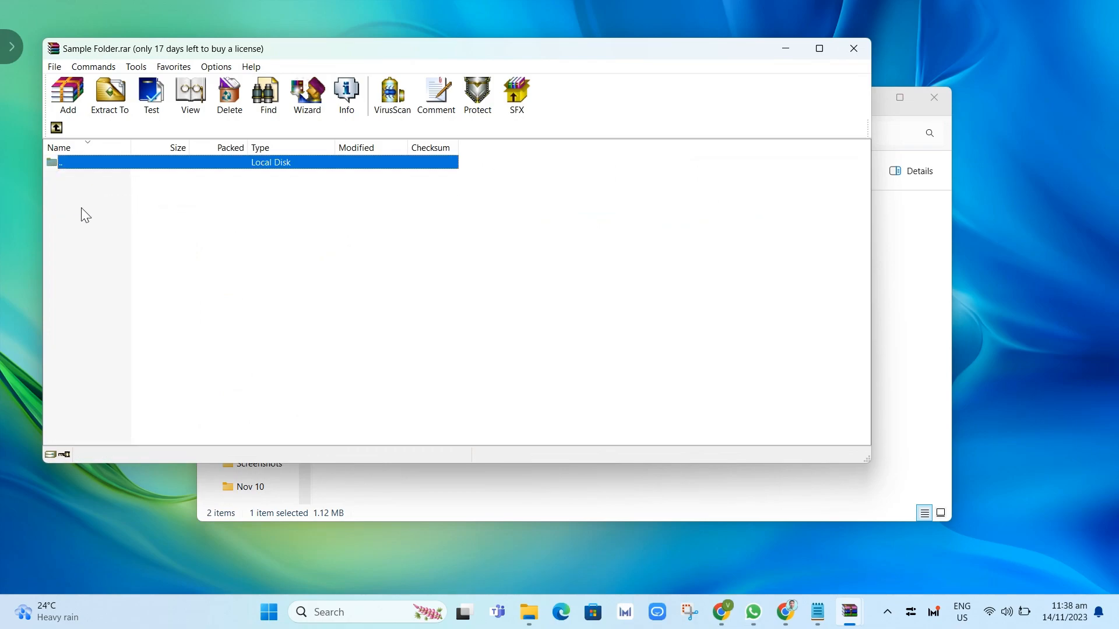
double_click(73, 163)
double_click(79, 190)
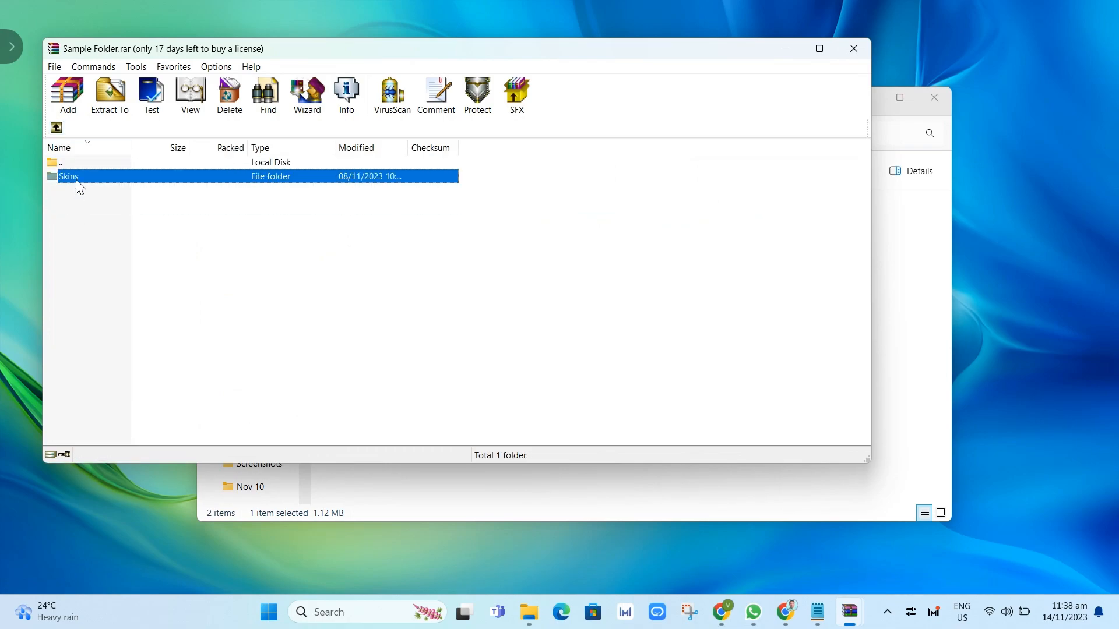
double_click(77, 182)
double_click(76, 182)
double_click(76, 182)
double_click(76, 182)
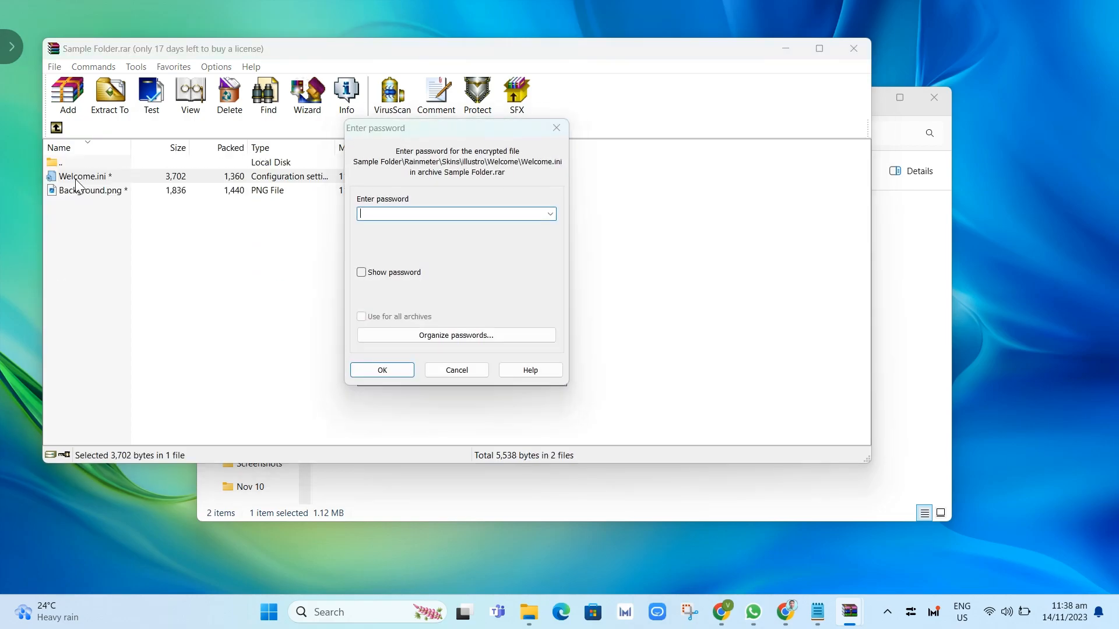
key(Escape)
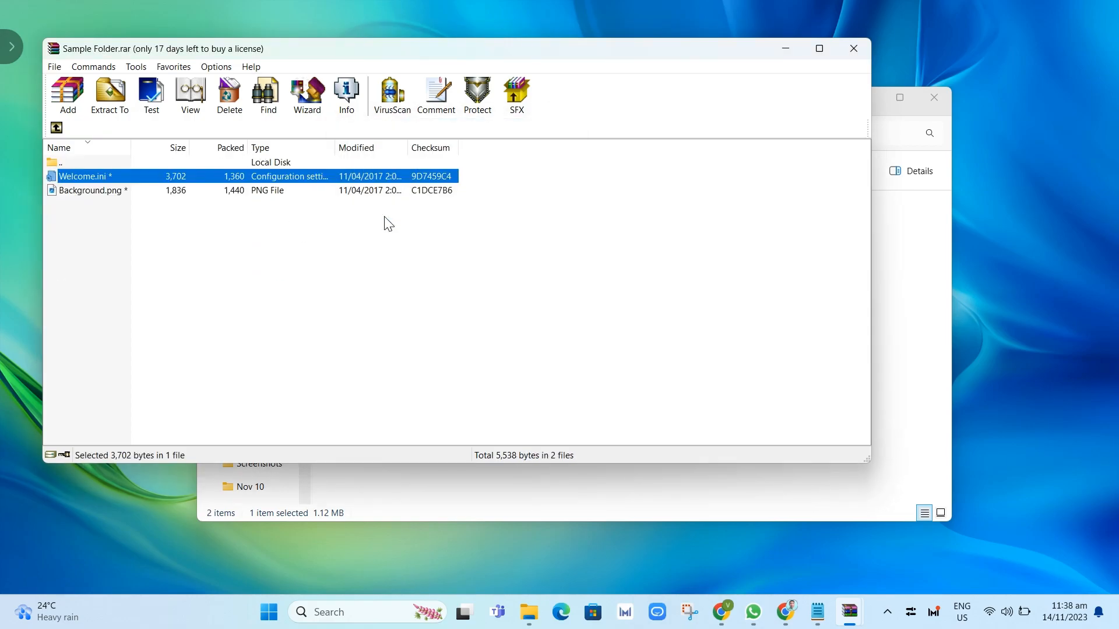
click(852, 49)
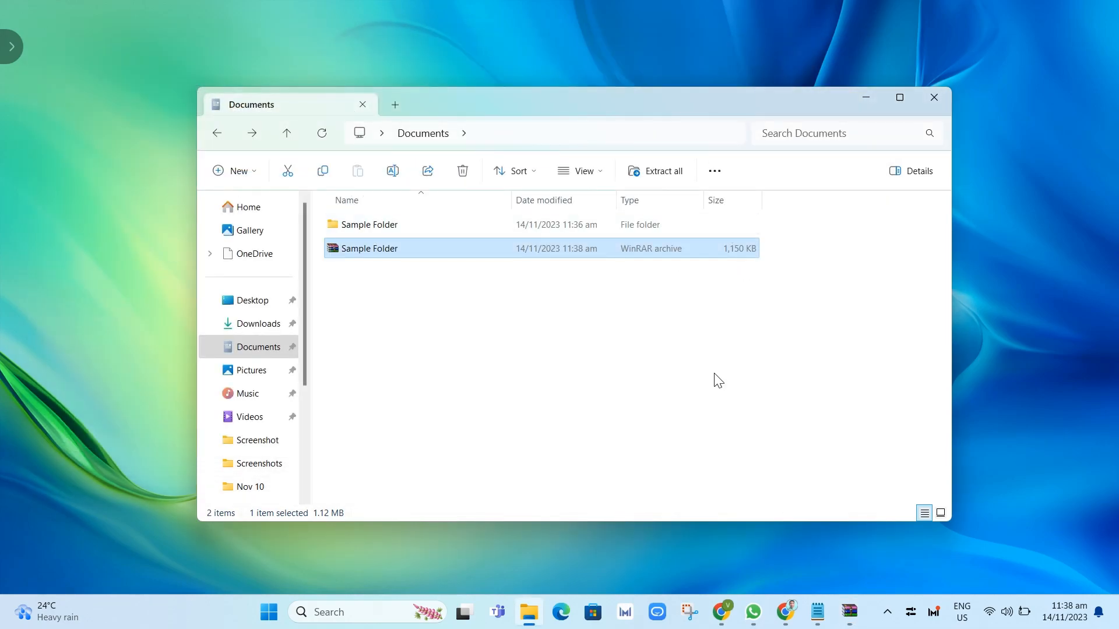
Minimize the Documents window and refresh the desktop four times.
click(866, 98)
right_click(739, 81)
click(776, 140)
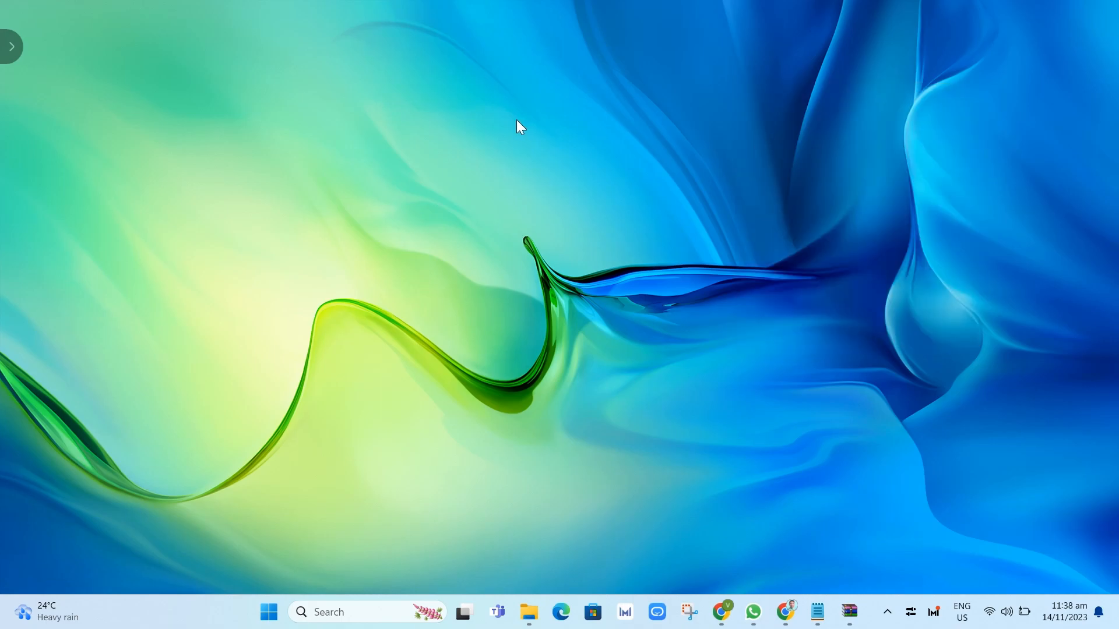
right_click(739, 80)
click(776, 140)
right_click(739, 82)
click(777, 143)
right_click(739, 81)
click(776, 143)
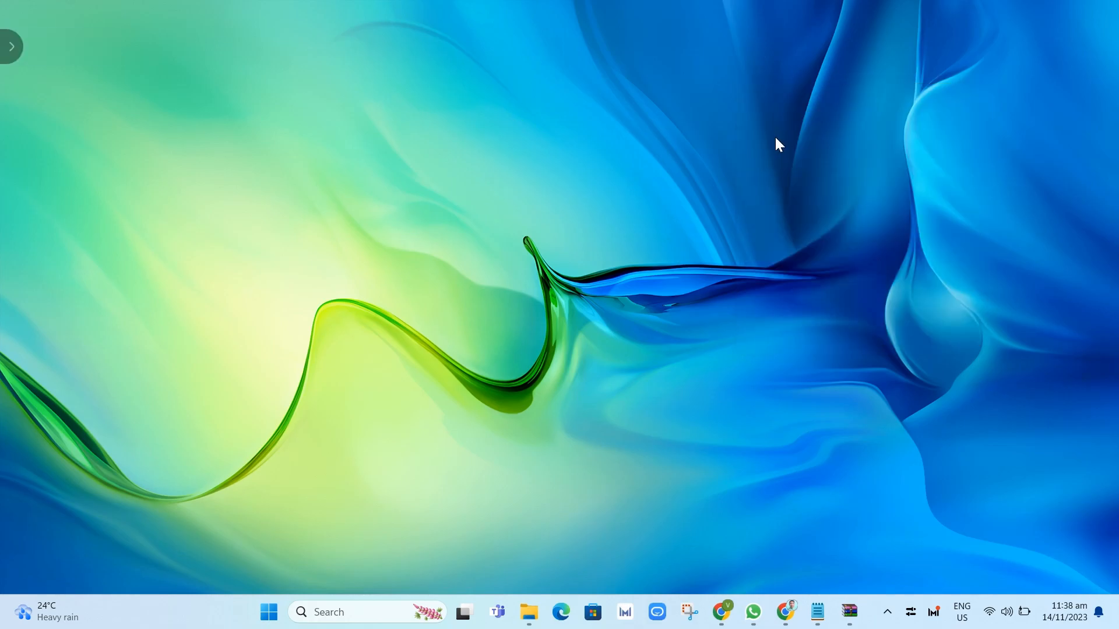